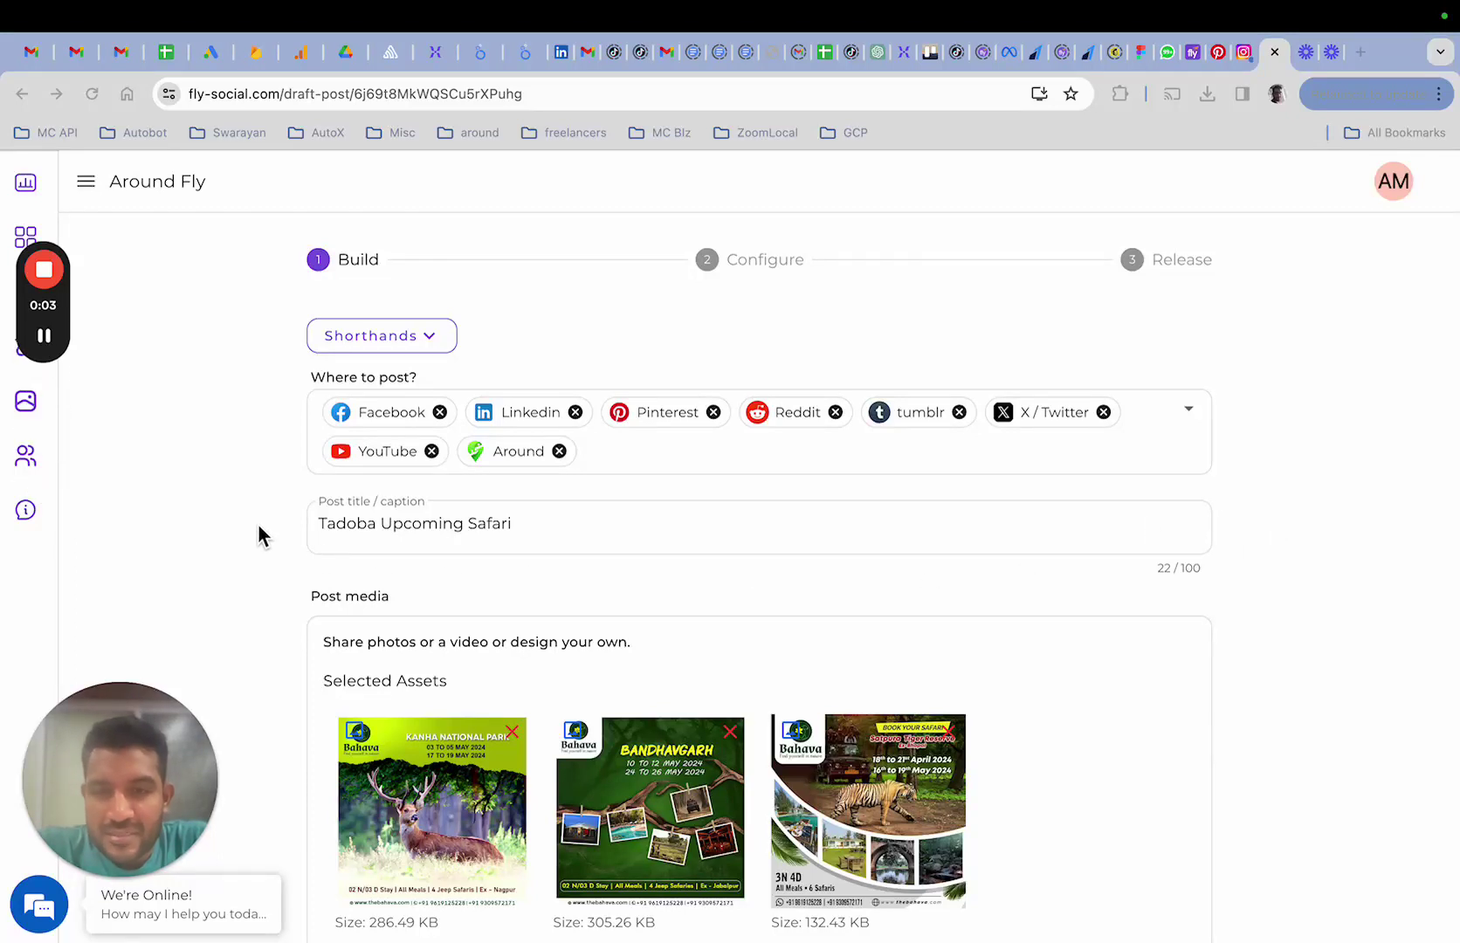
# Review the Tadoba safari draft's media, post text and the validation messages for its posting destinations.
pyautogui.scroll(-5, 258, 524)
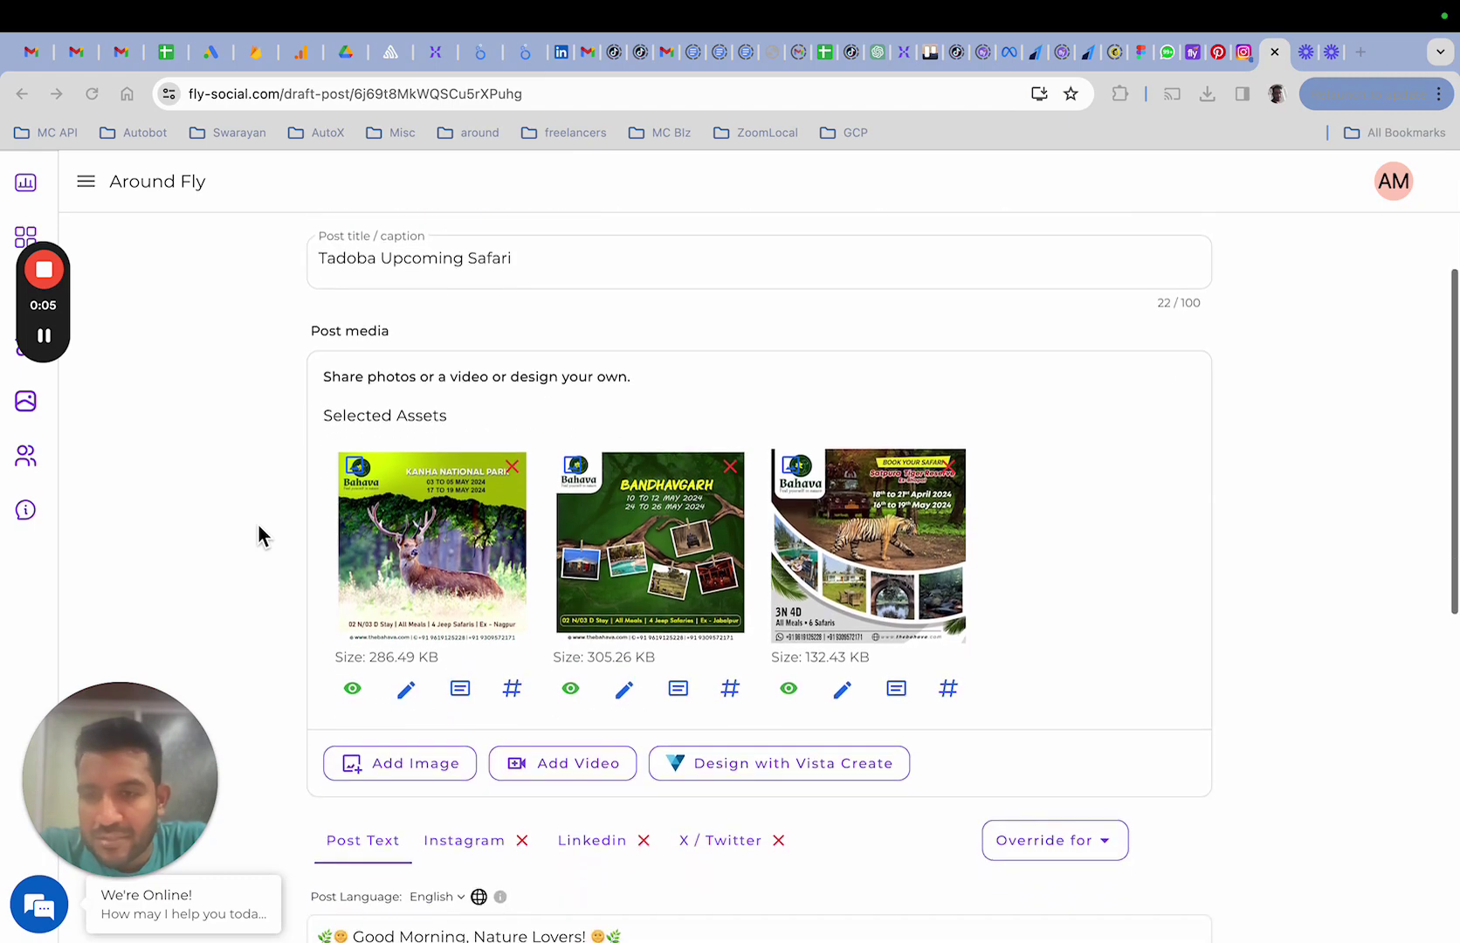
pyautogui.scroll(-4, 696, 530)
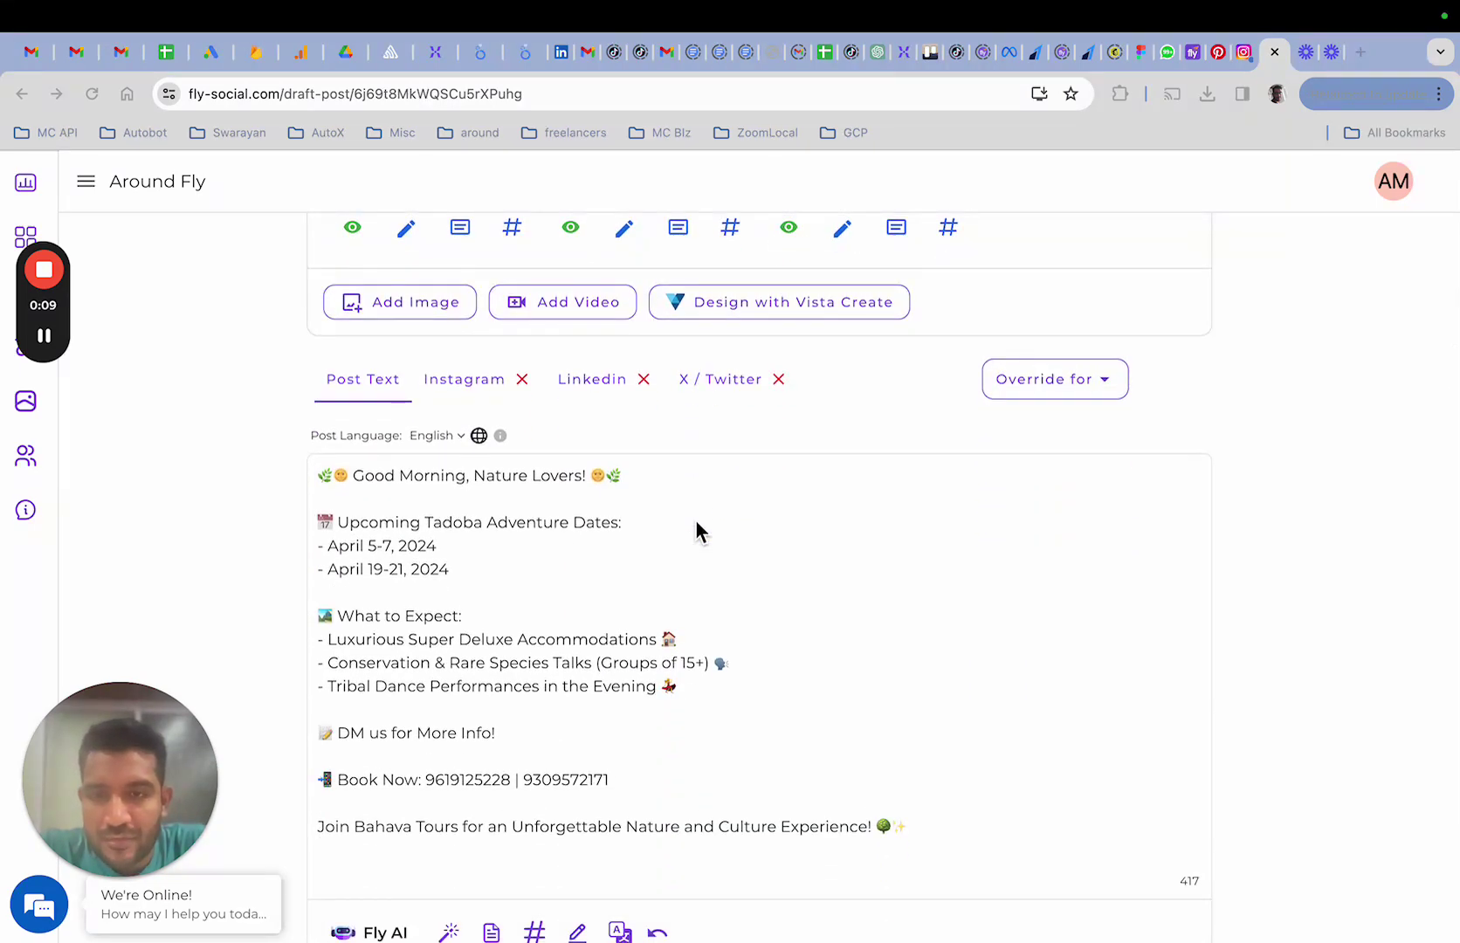
pyautogui.scroll(-1, 696, 530)
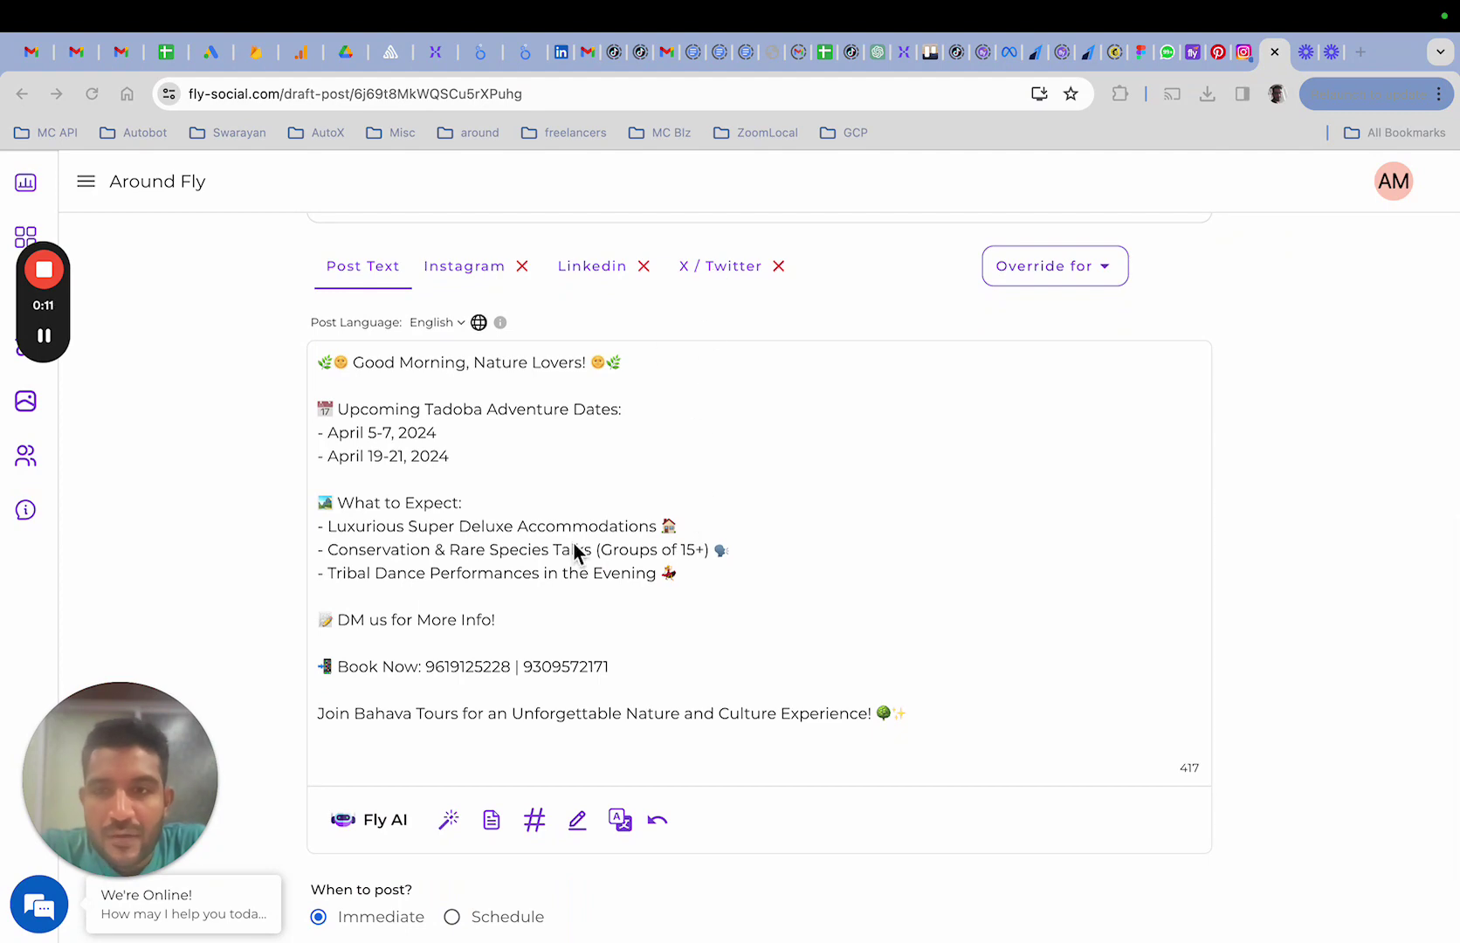
pyautogui.scroll(-1, 573, 549)
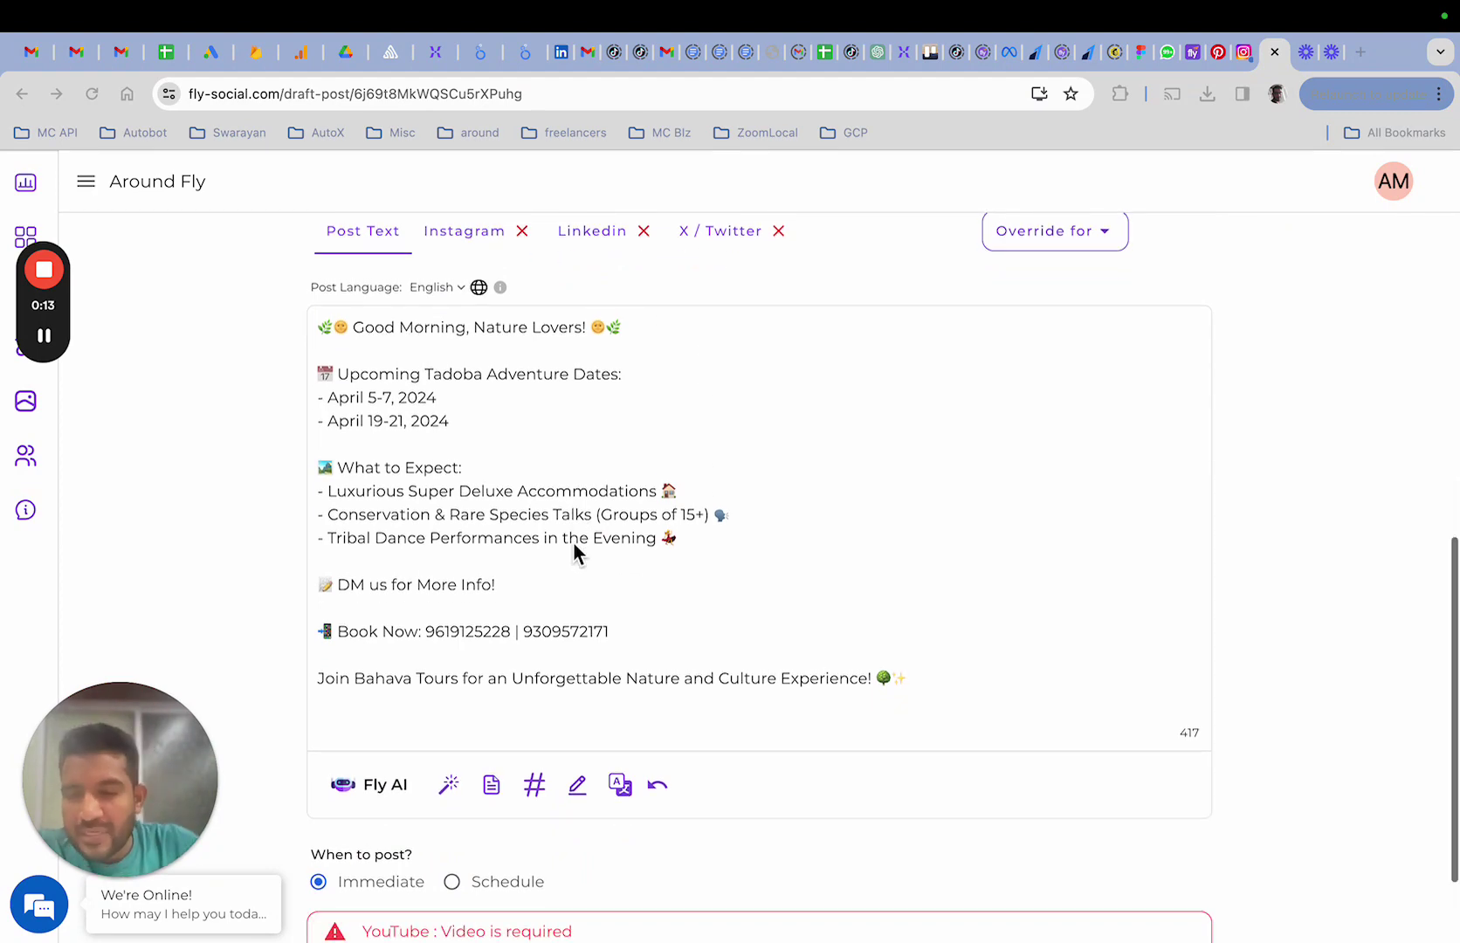
pyautogui.scroll(6, 573, 541)
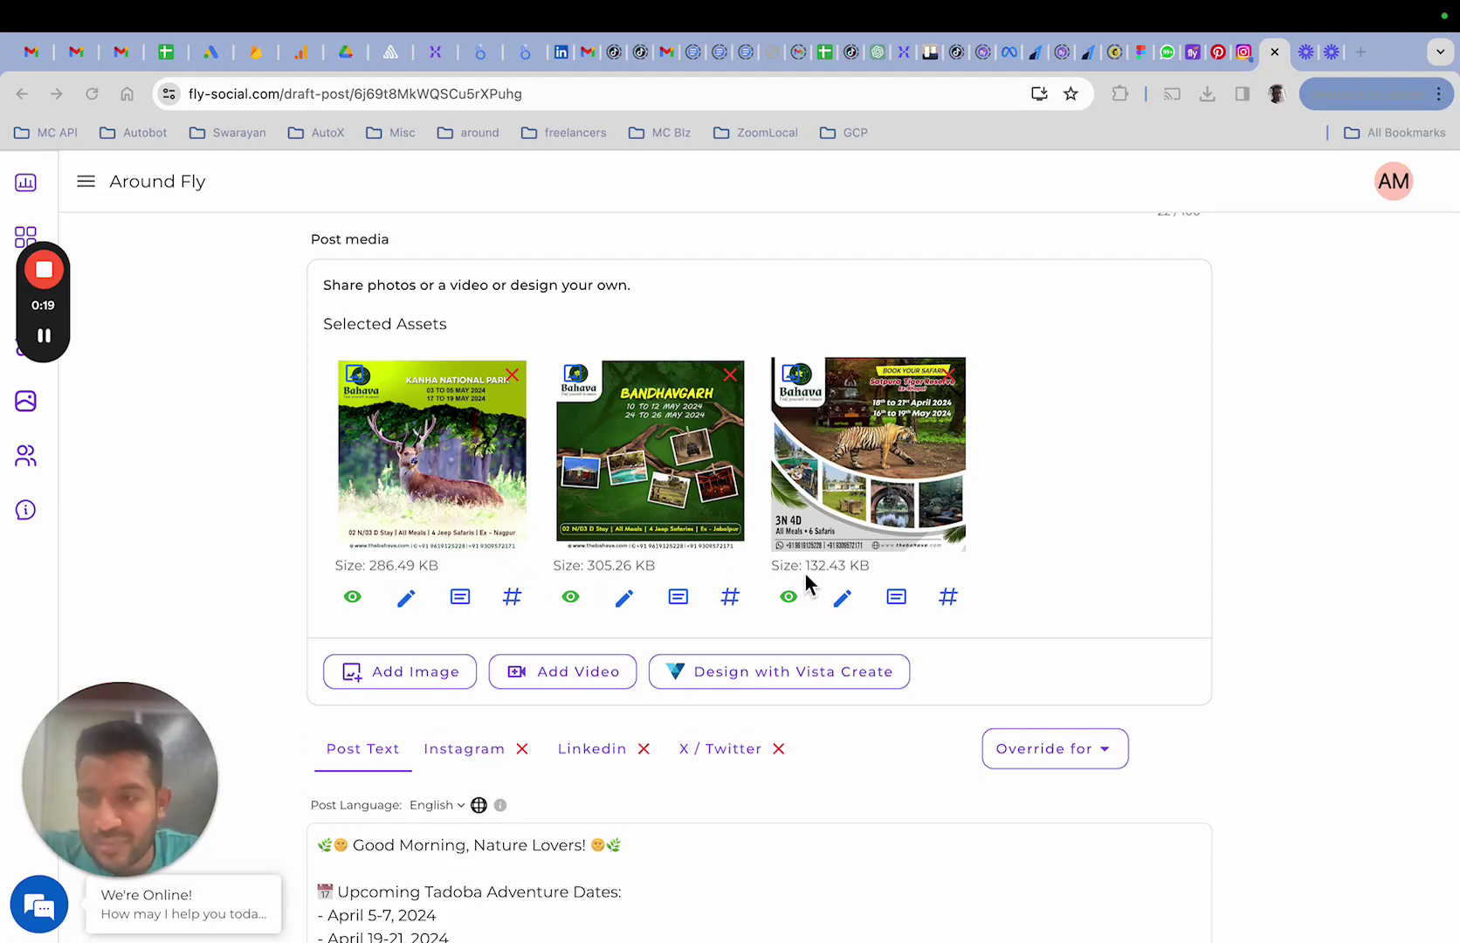
pyautogui.scroll(-5, 804, 571)
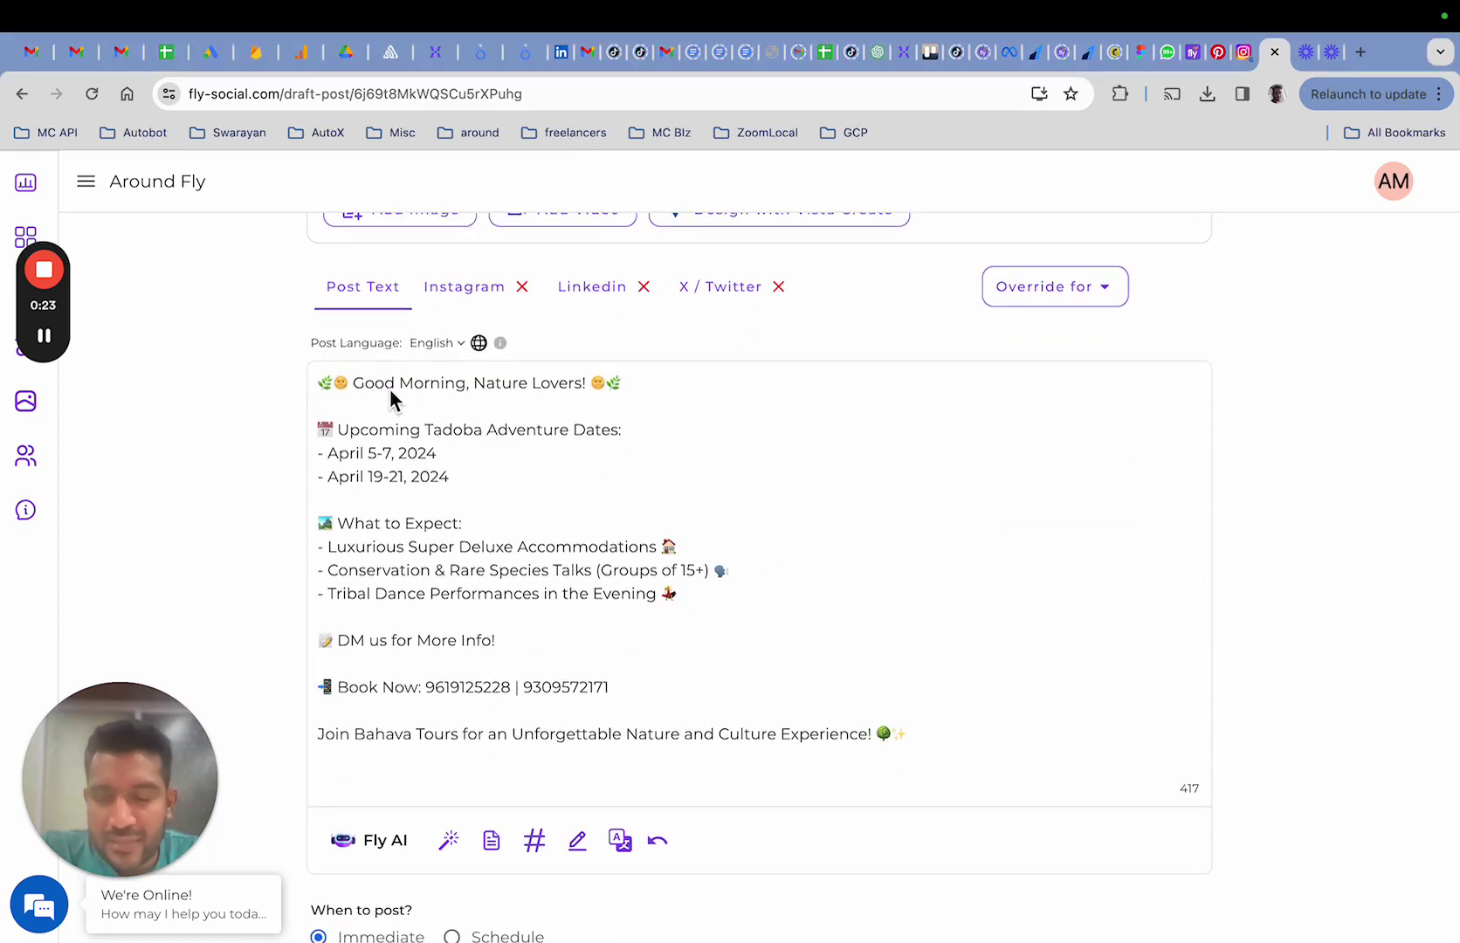
pyautogui.doubleClick(401, 388)
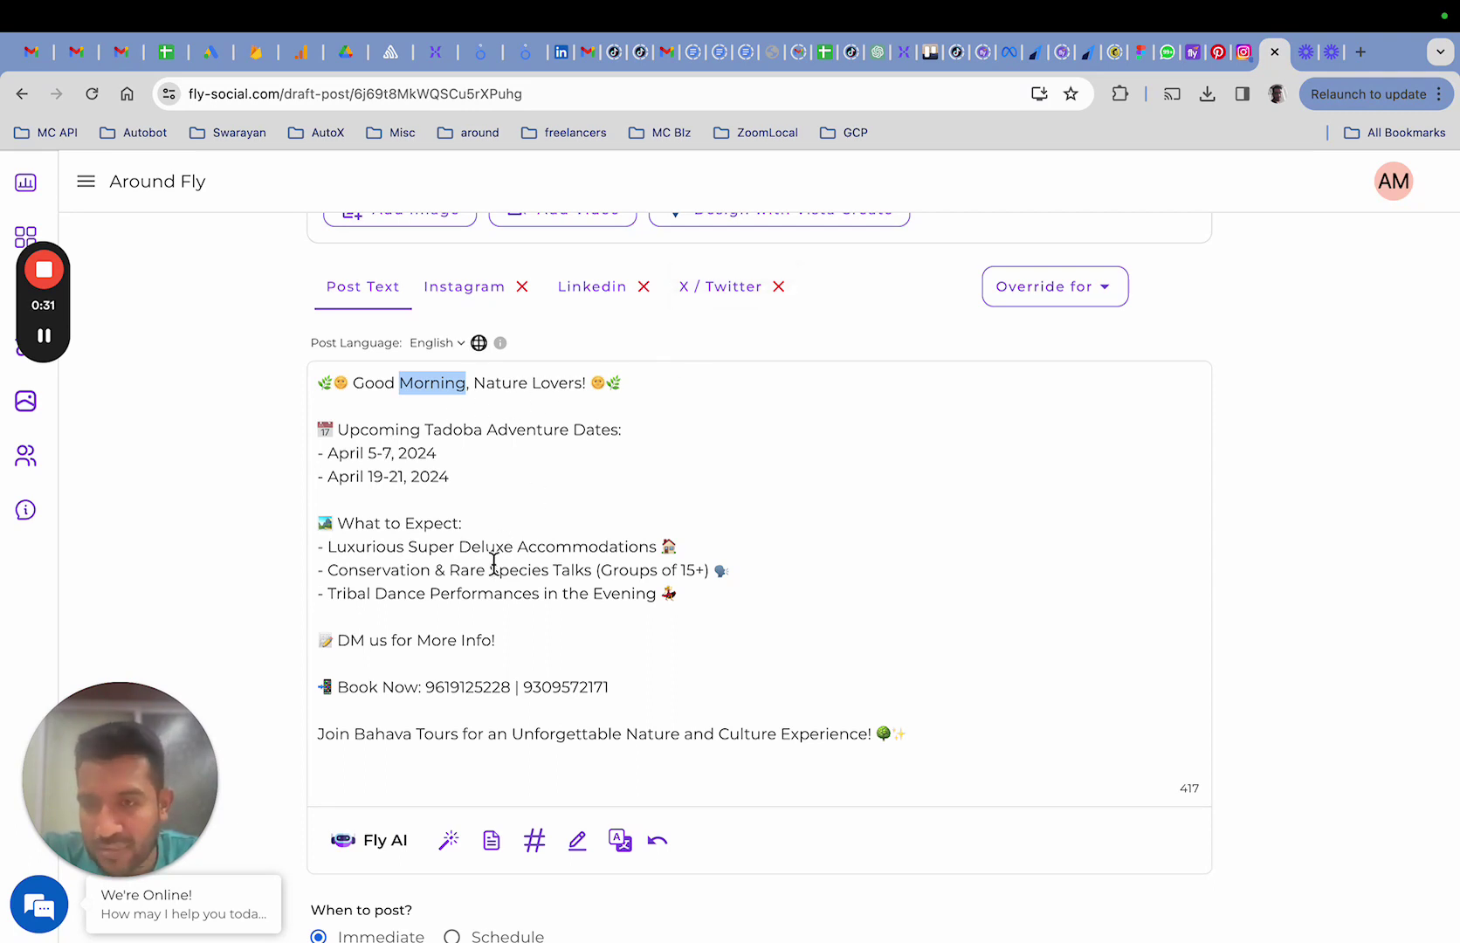
pyautogui.scroll(-1, 494, 563)
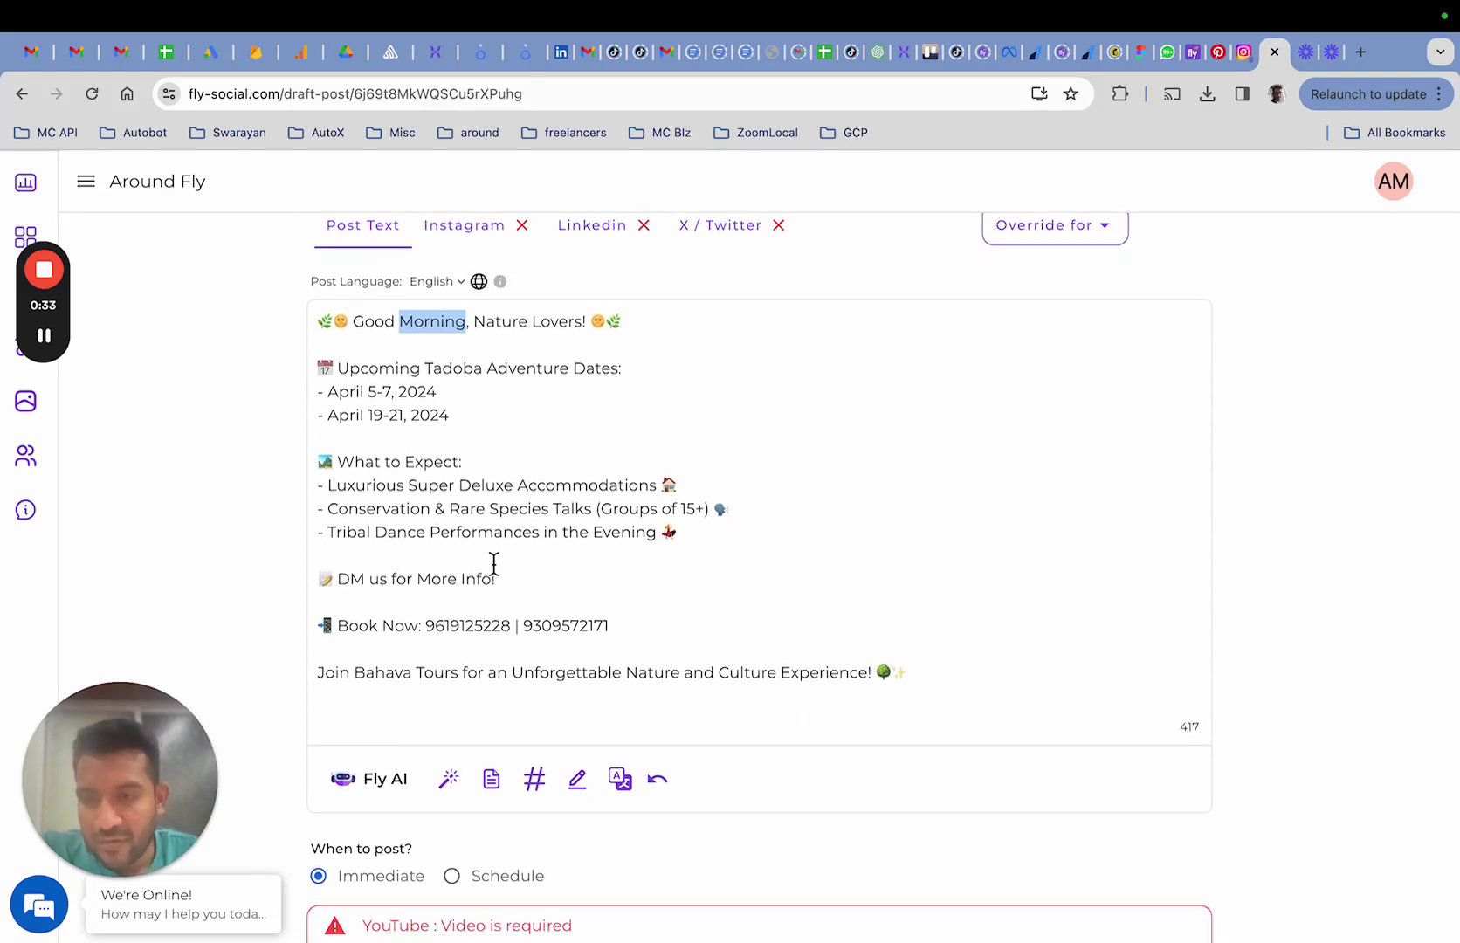
pyautogui.scroll(-2, 494, 563)
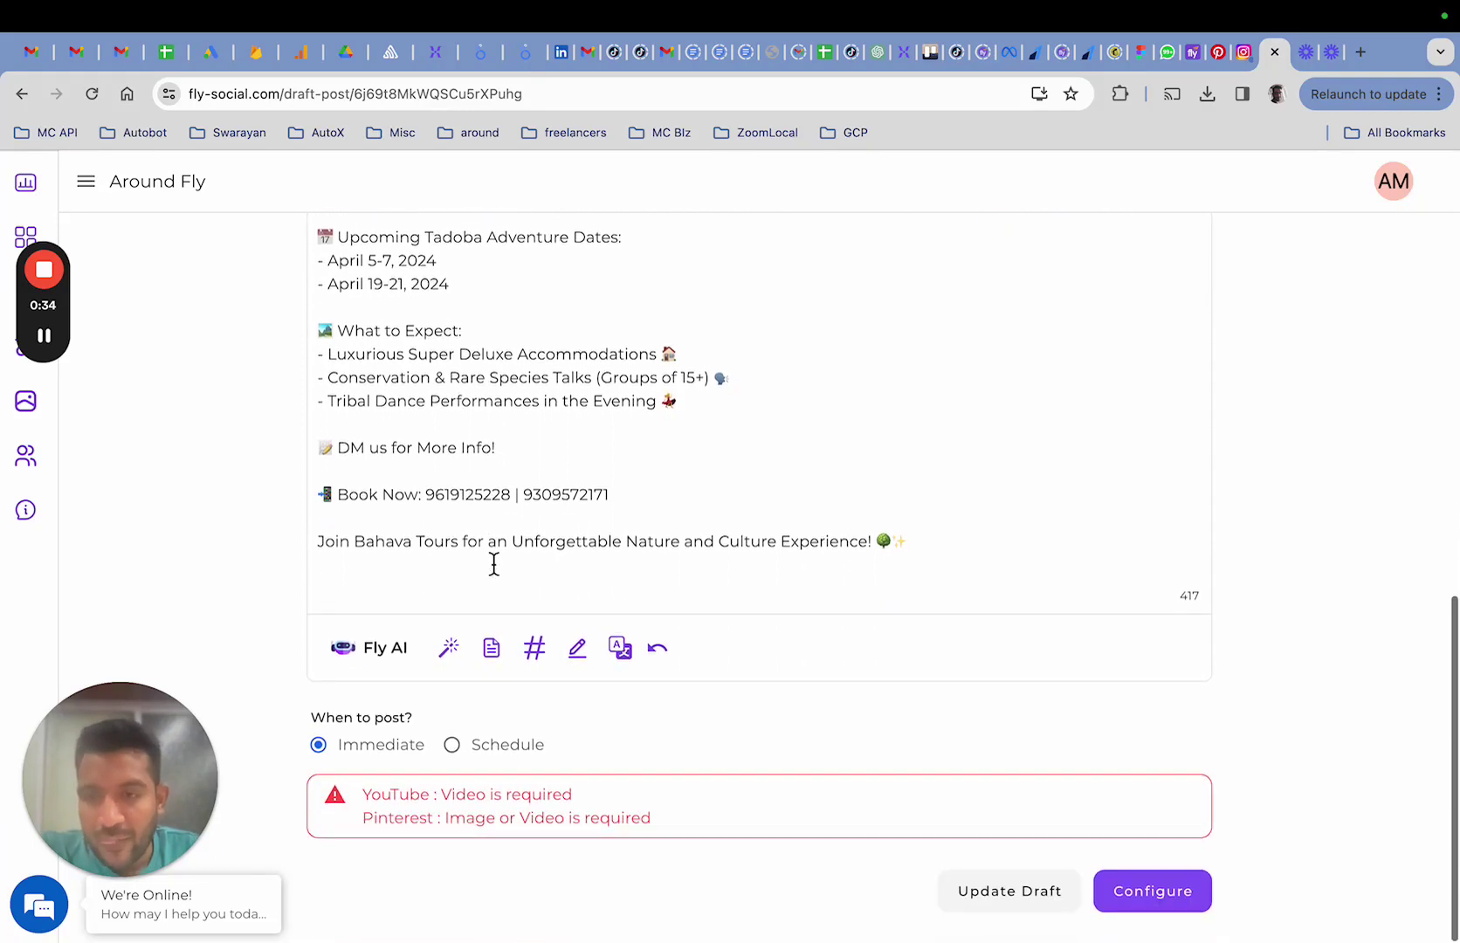
pyautogui.doubleClick(387, 800)
pyautogui.doubleClick(392, 825)
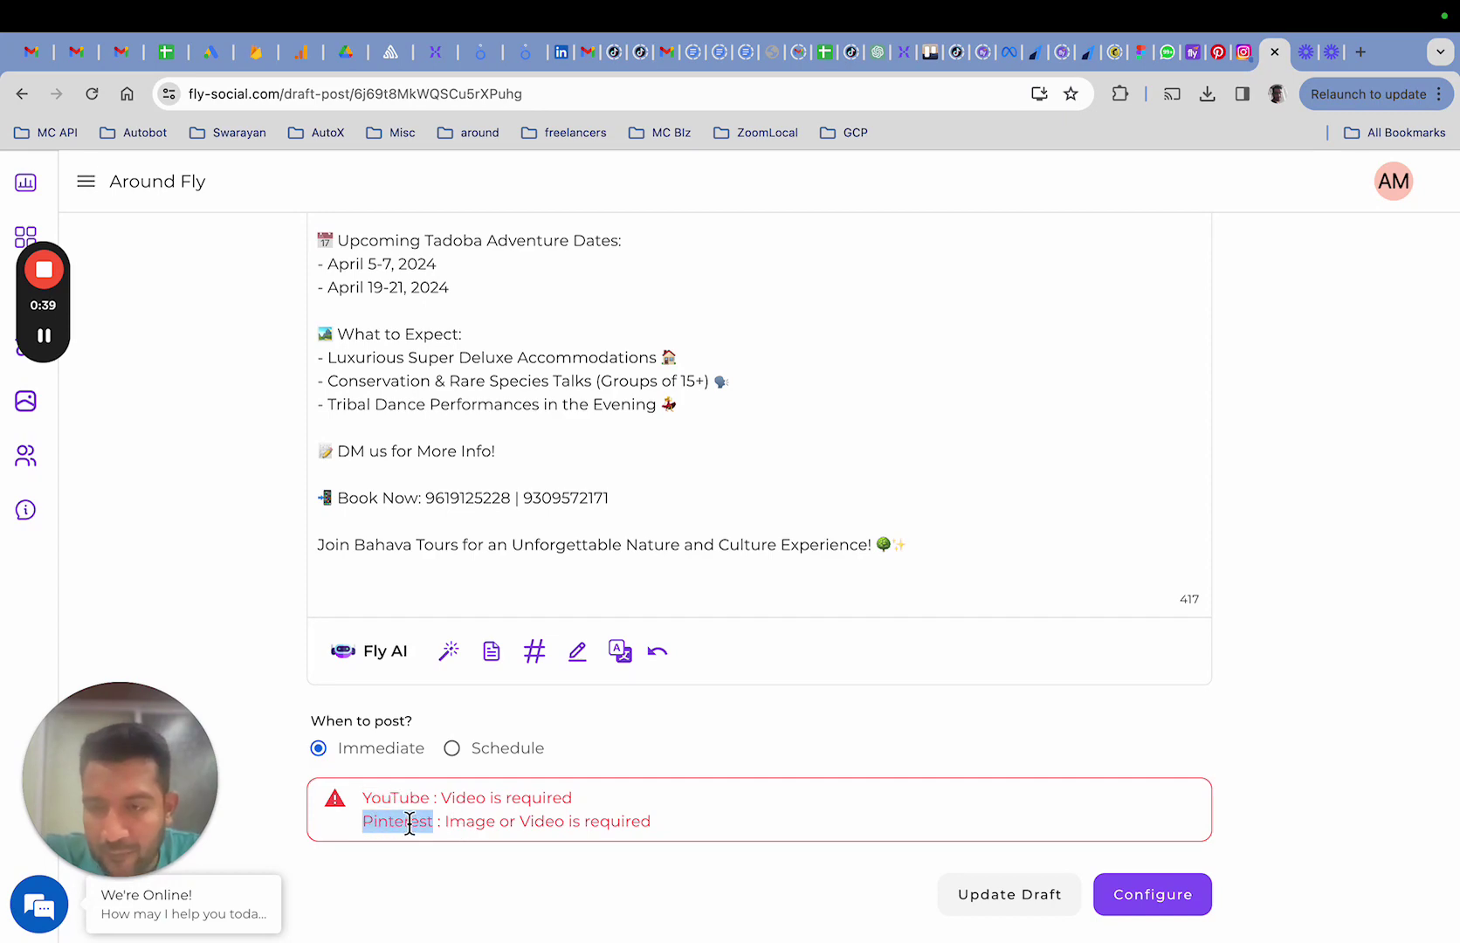
pyautogui.click(567, 809)
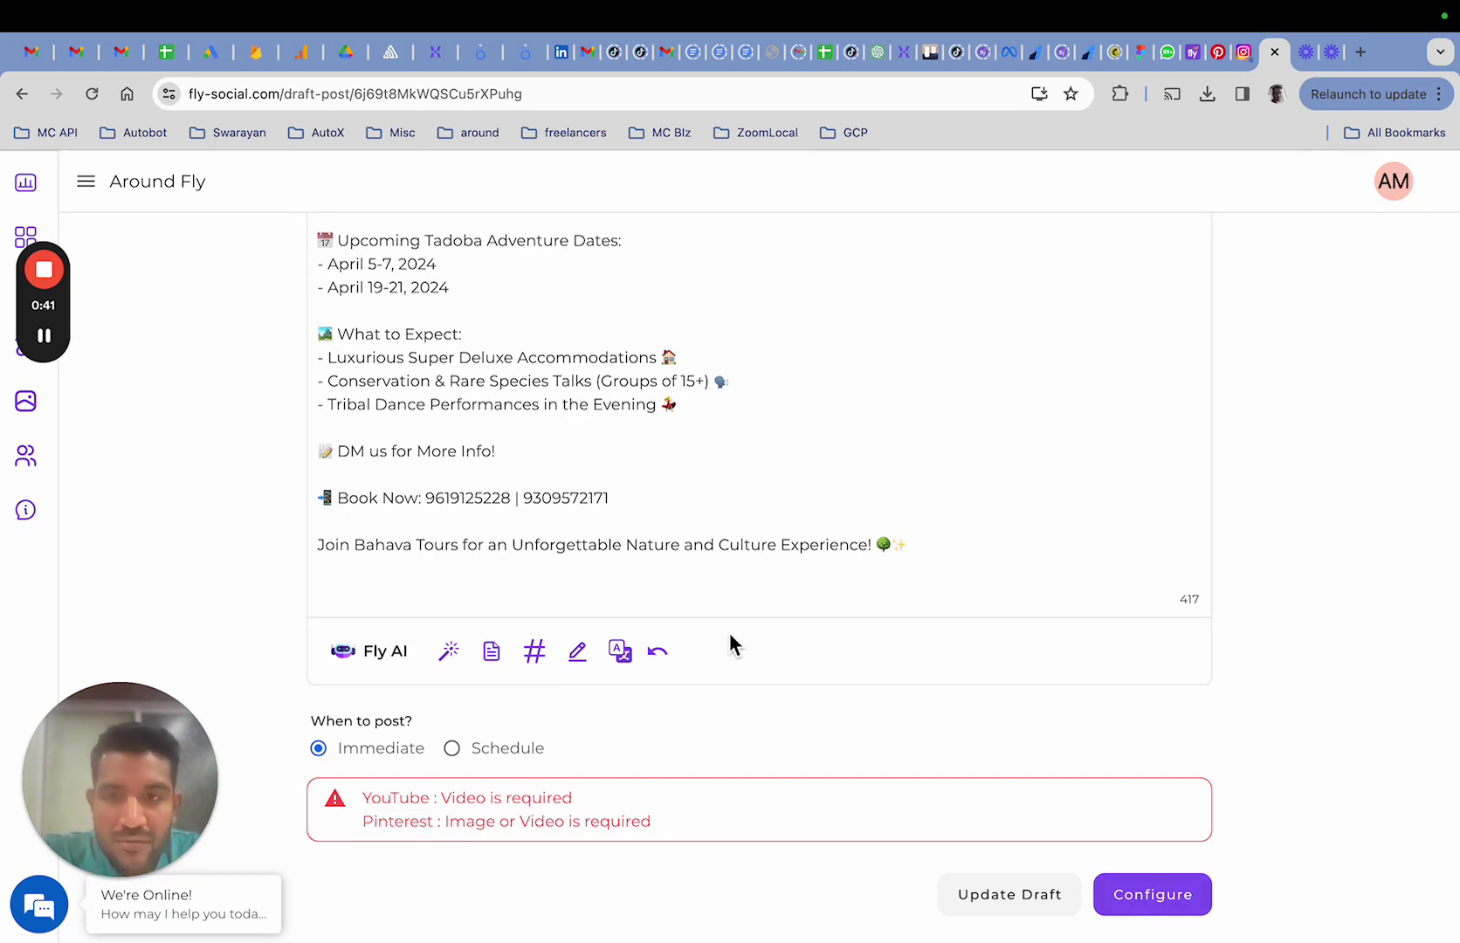
# Remove the X / Twitter override text from the draft post and confirm the removal.
pyautogui.scroll(10, 730, 644)
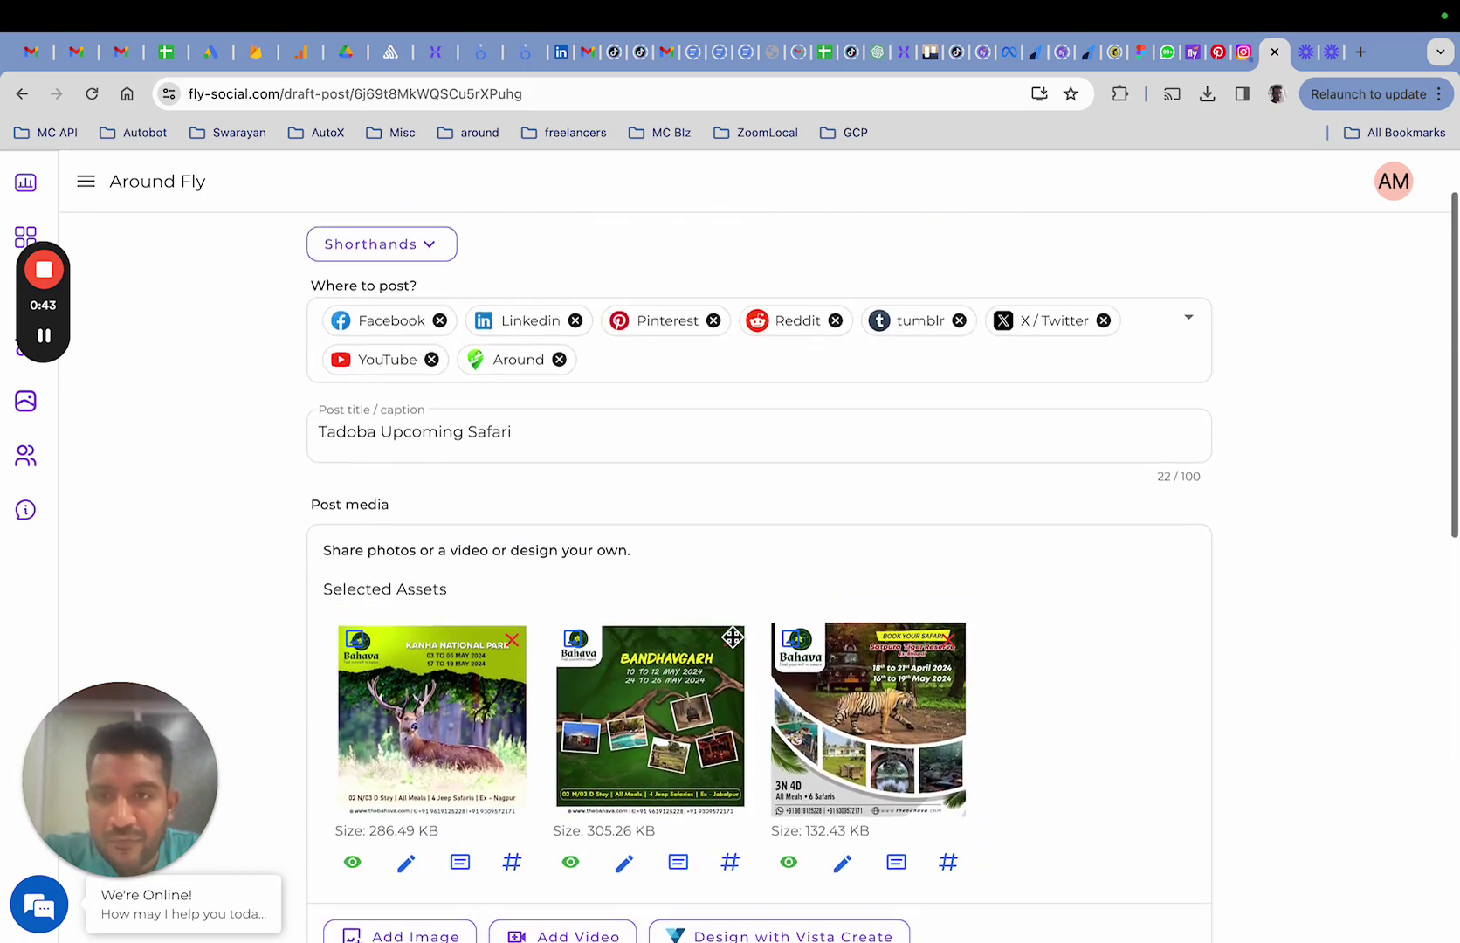
pyautogui.scroll(-9, 730, 638)
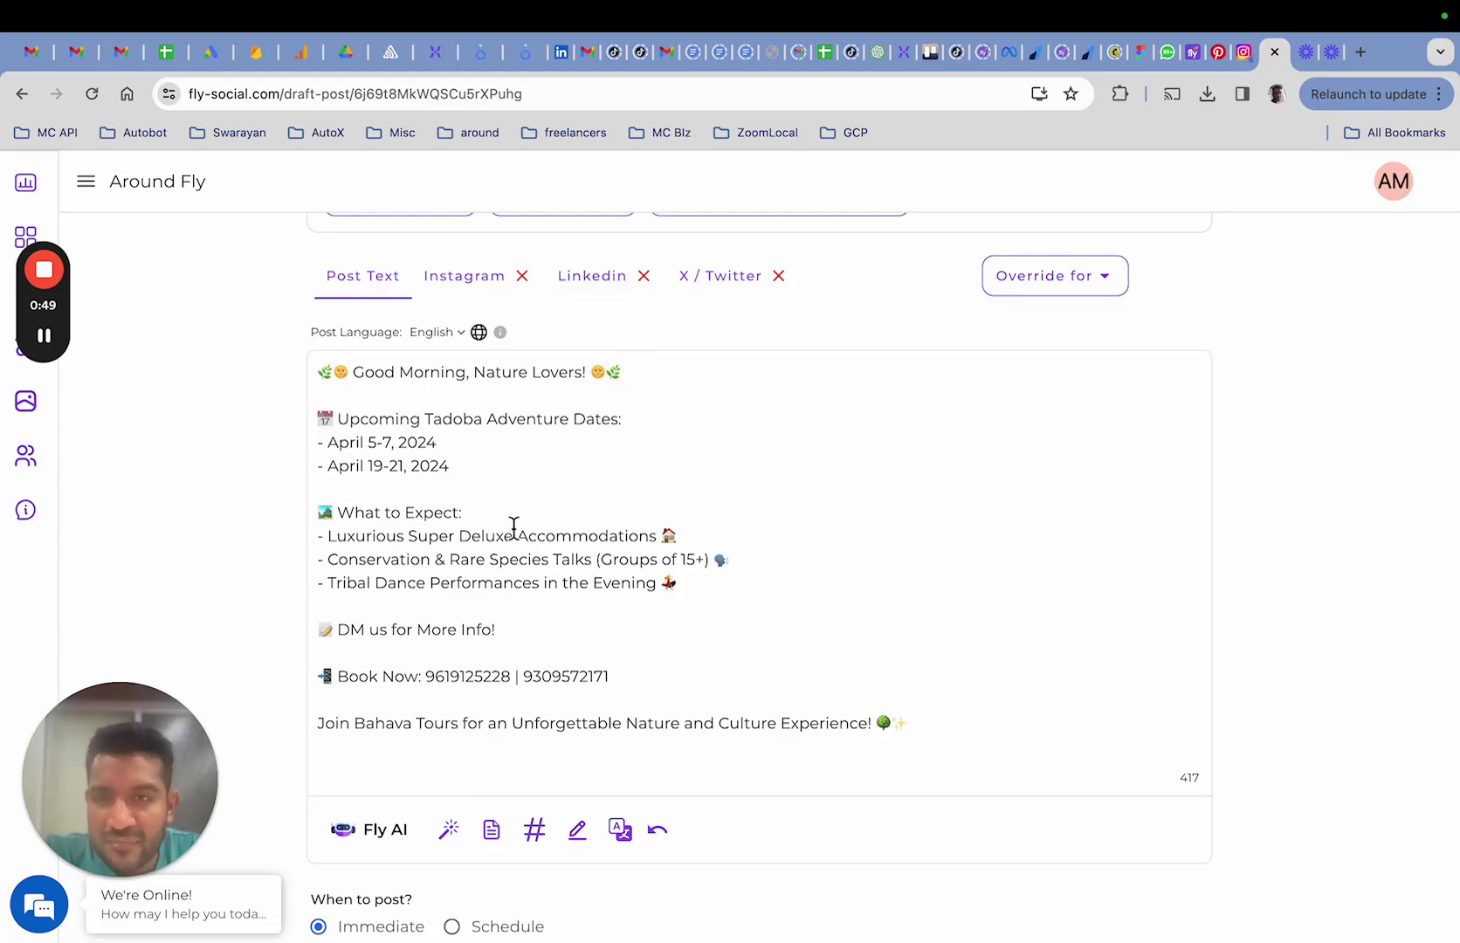
pyautogui.click(783, 284)
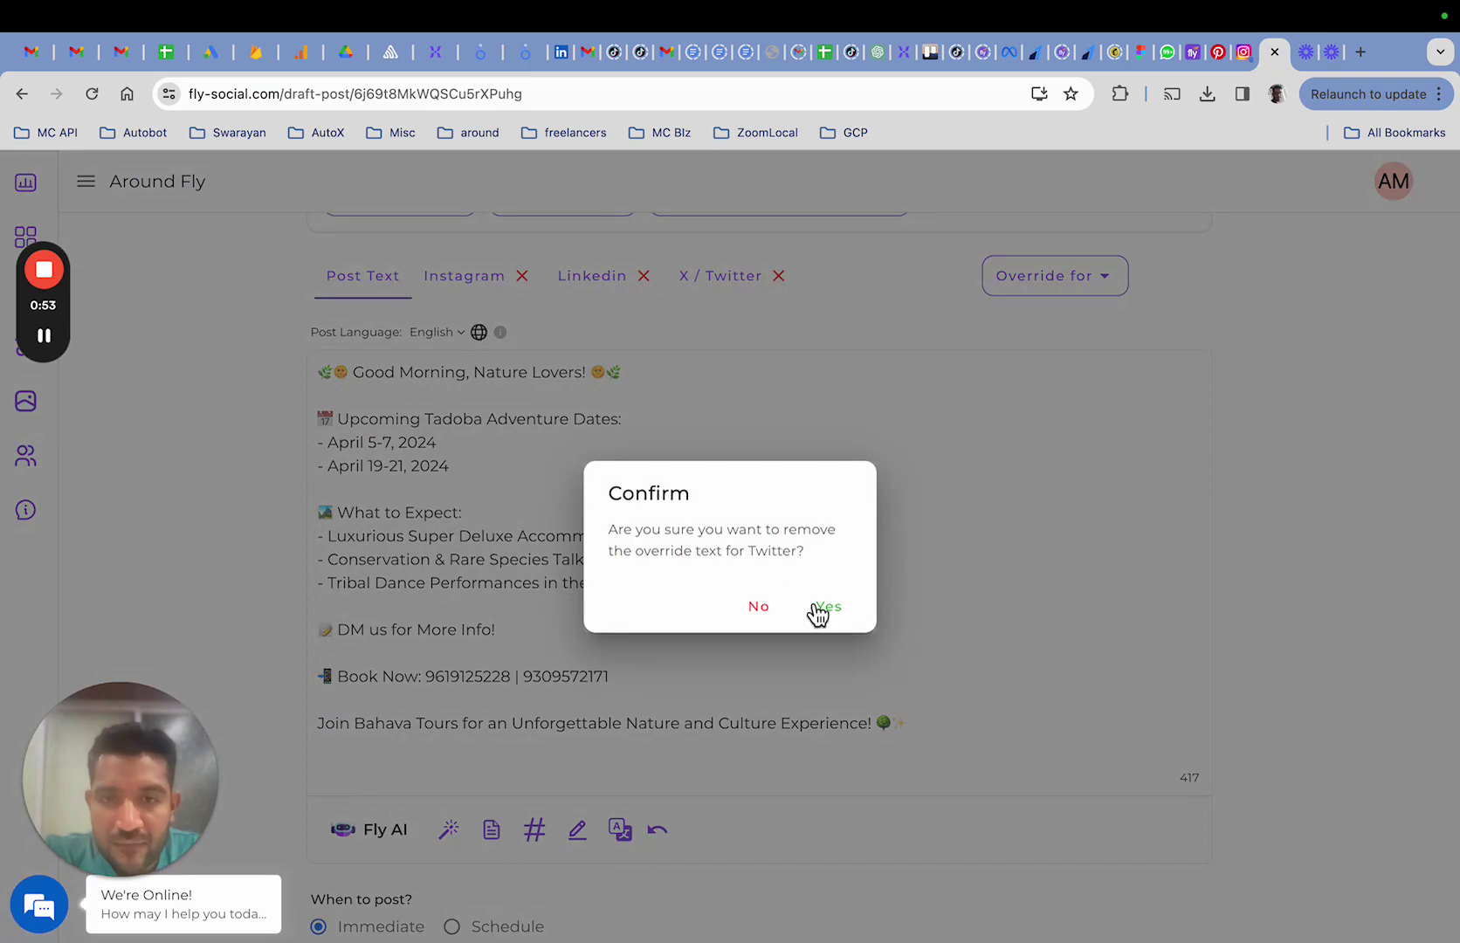
pyautogui.click(821, 610)
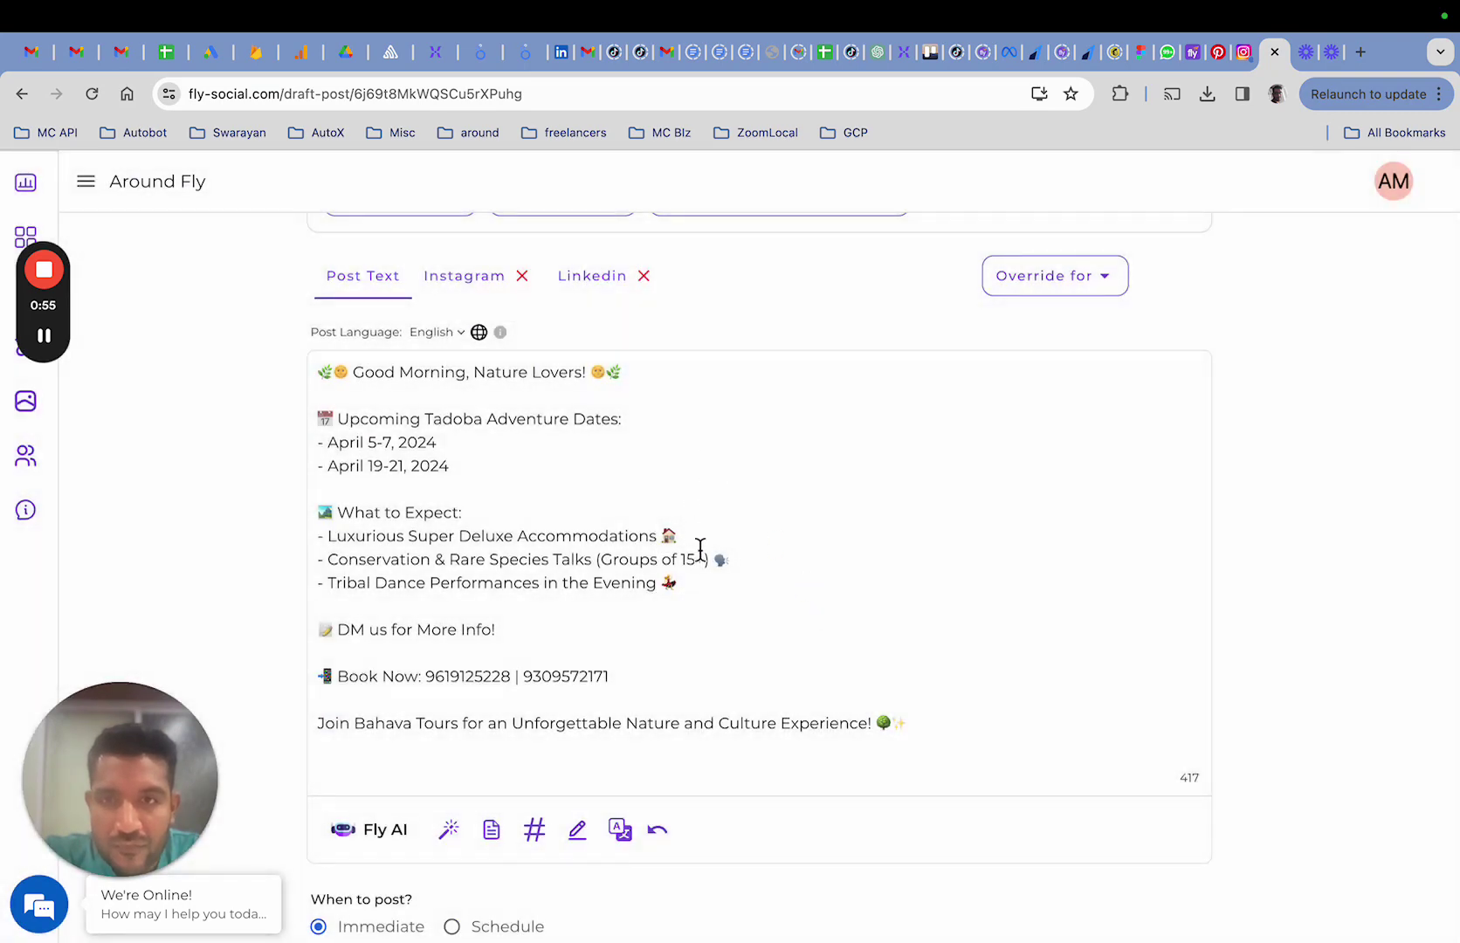
# Try to continue to the Configure stage and examine the YouTube and X / Twitter validation messages.
pyautogui.scroll(-3, 699, 549)
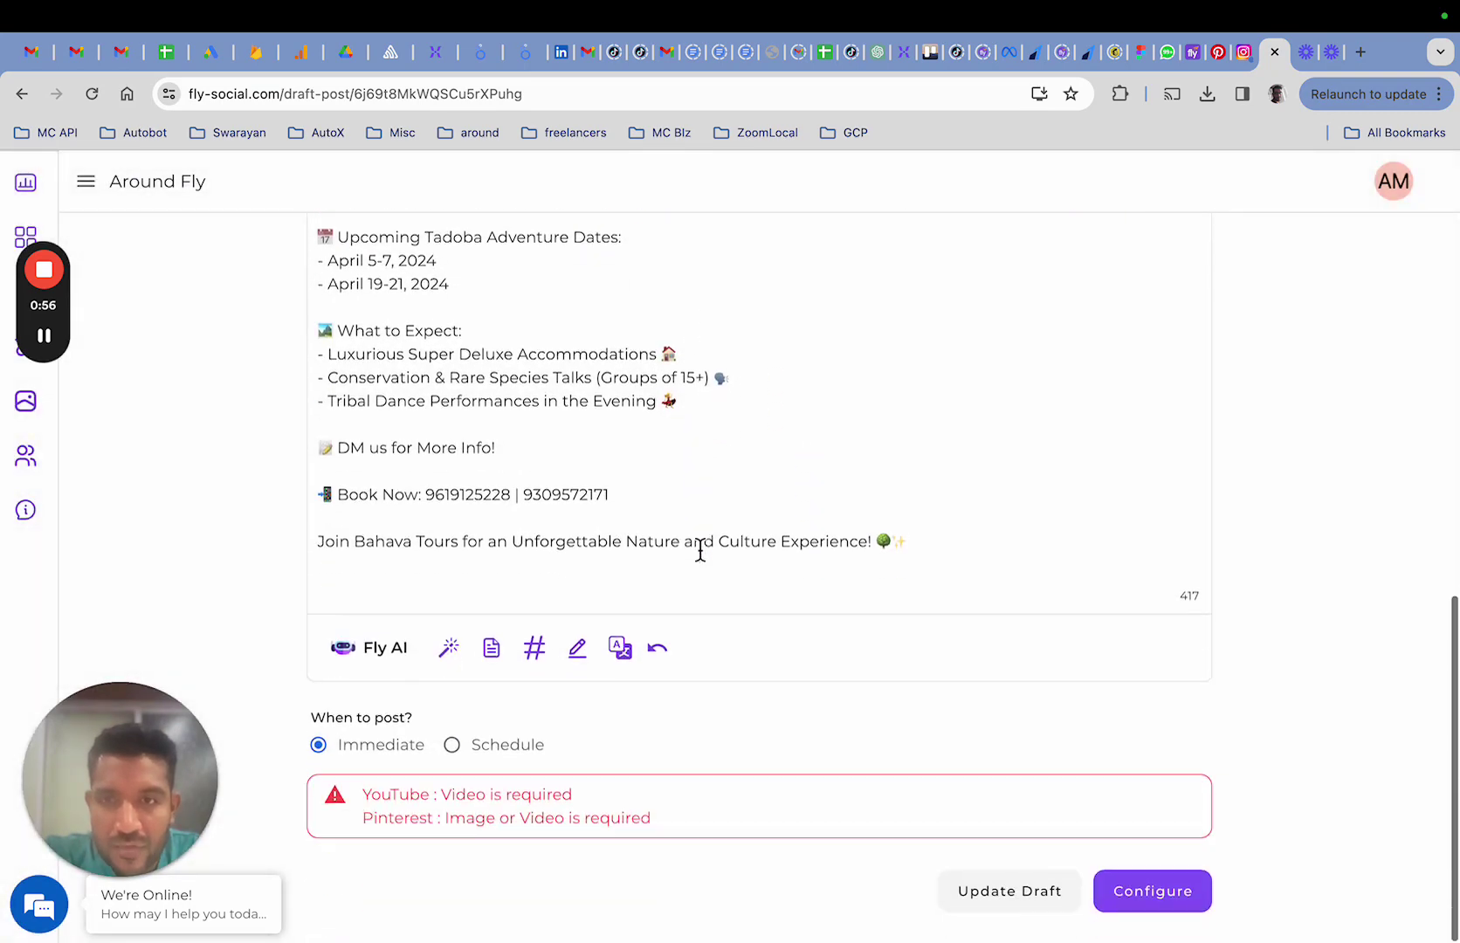
pyautogui.click(1149, 908)
pyautogui.scroll(-1, 874, 792)
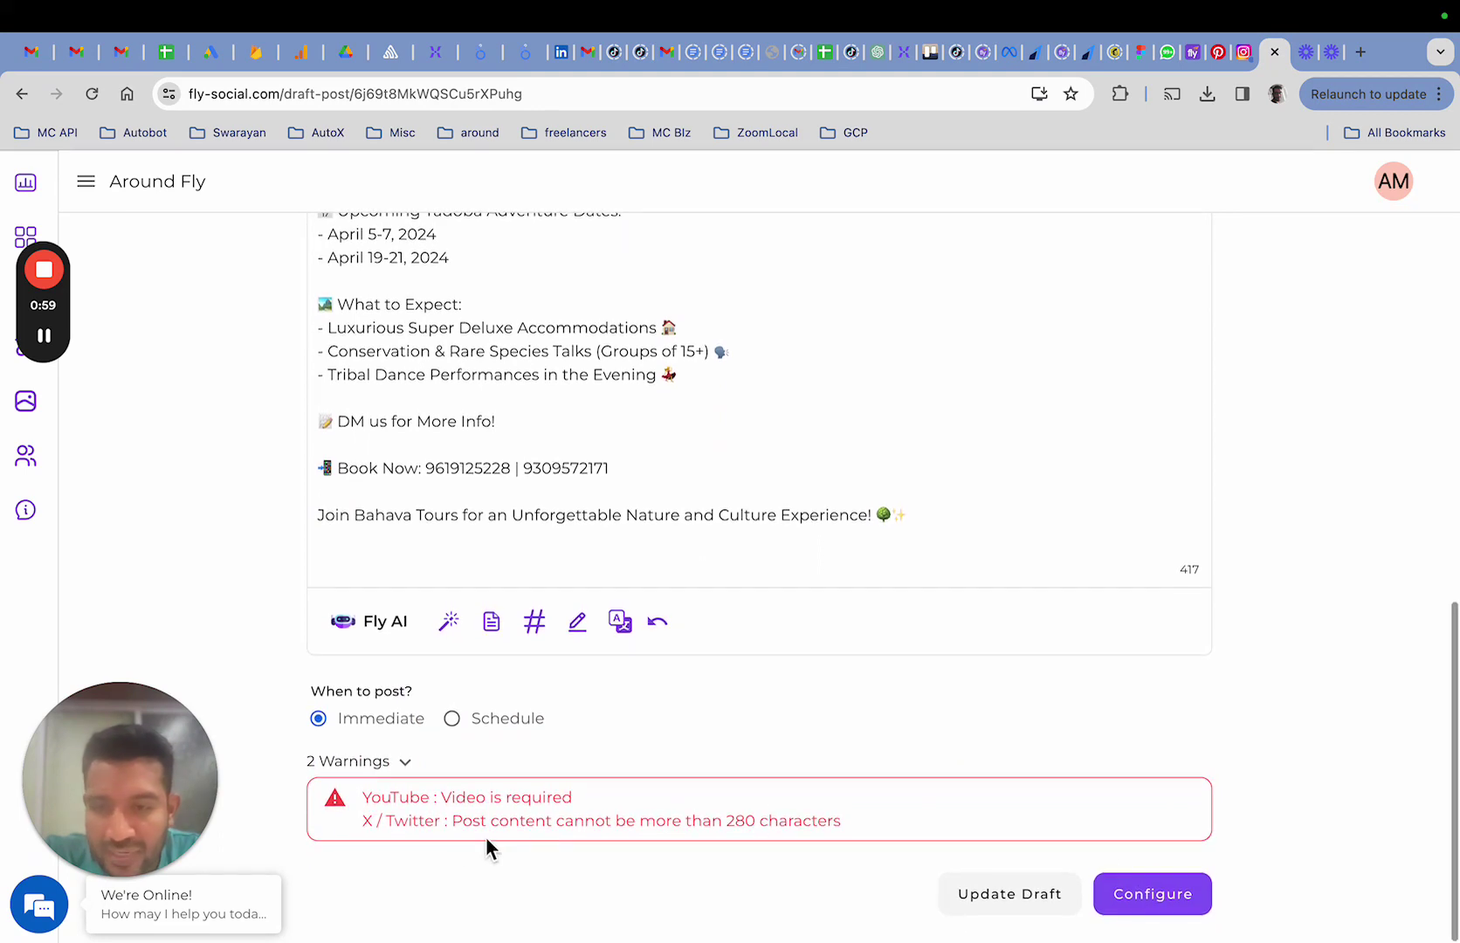
pyautogui.doubleClick(408, 821)
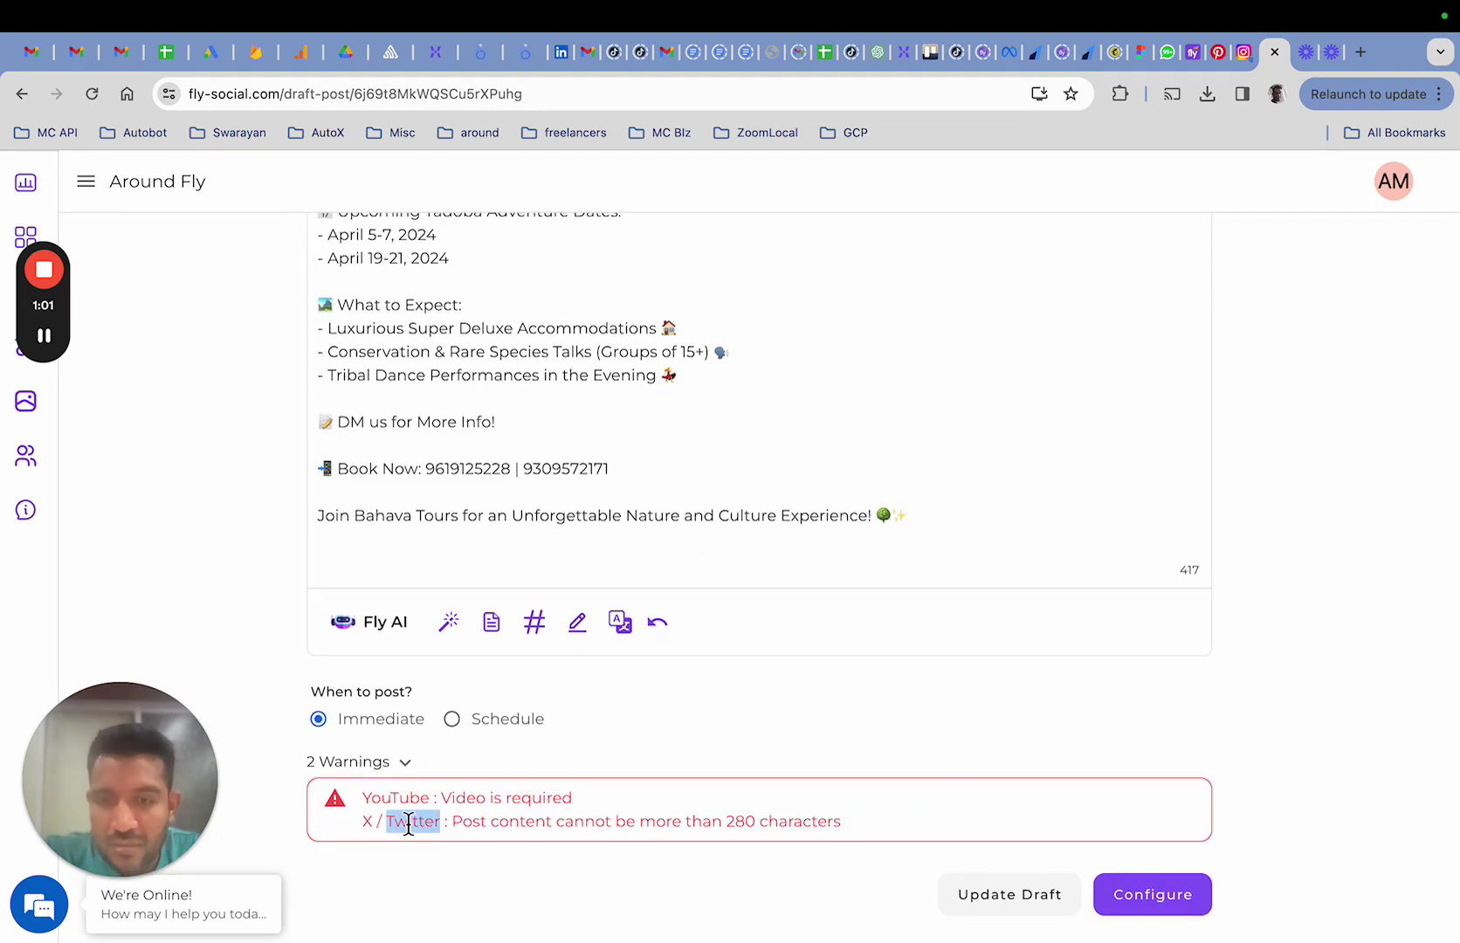
pyautogui.doubleClick(736, 828)
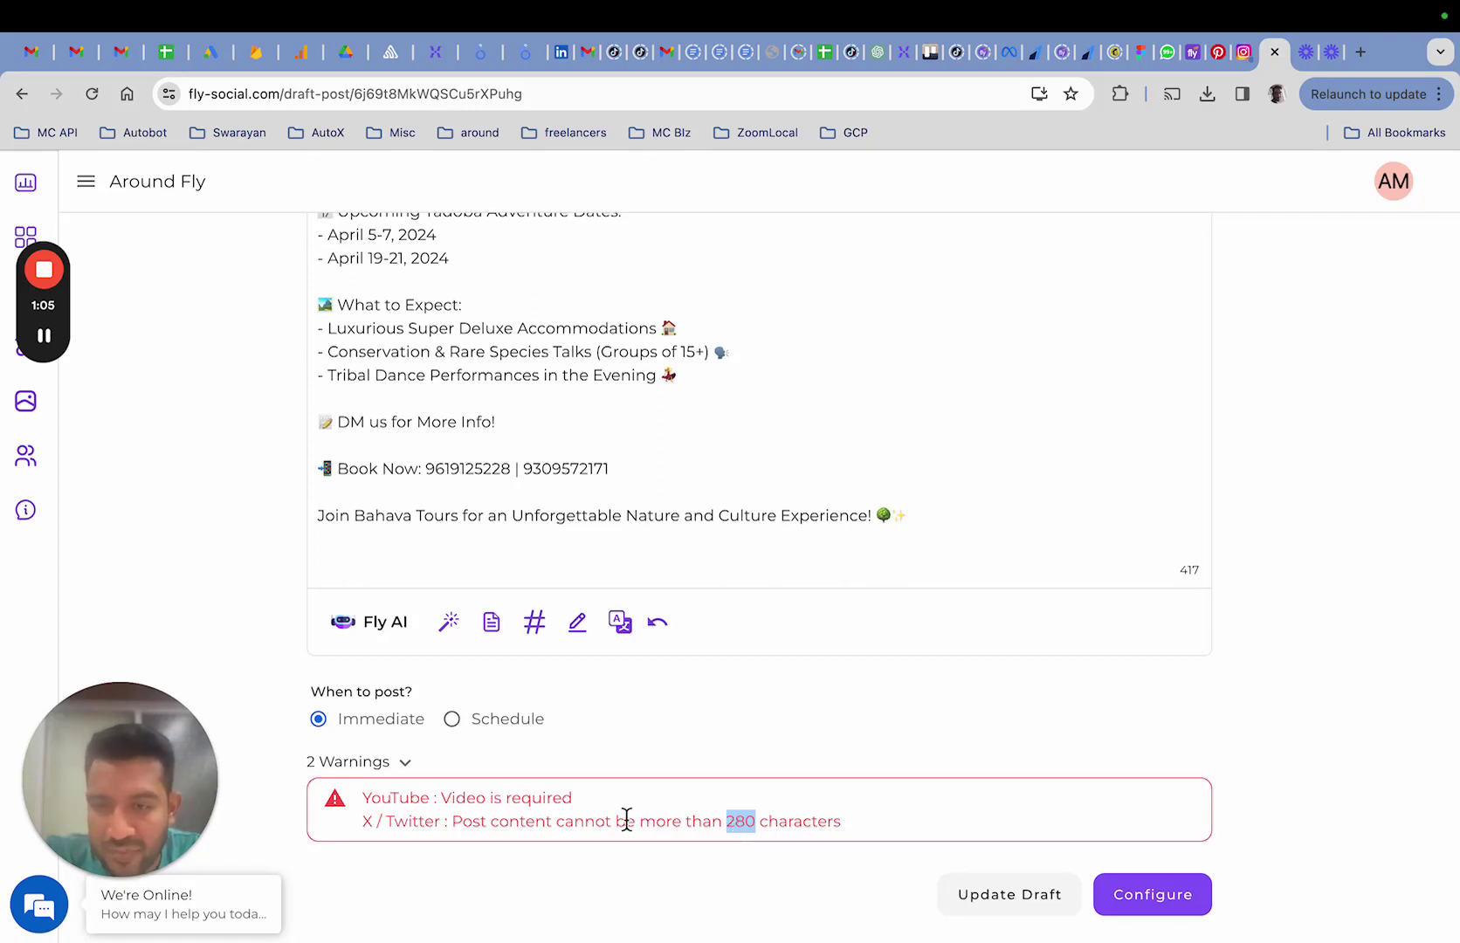
pyautogui.tripleClick(407, 829)
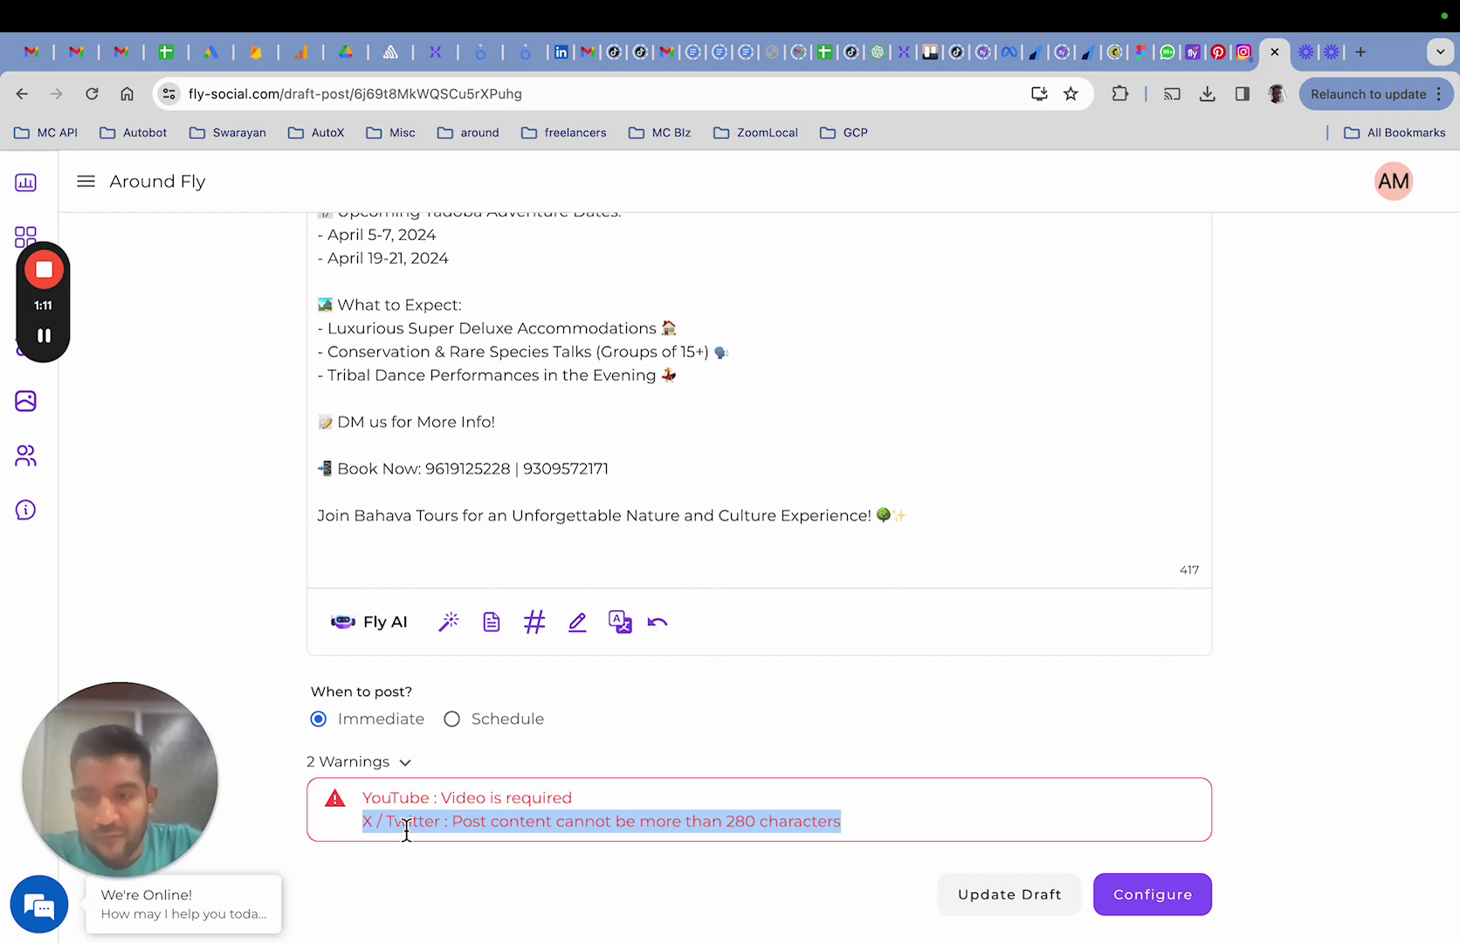
pyautogui.doubleClick(396, 800)
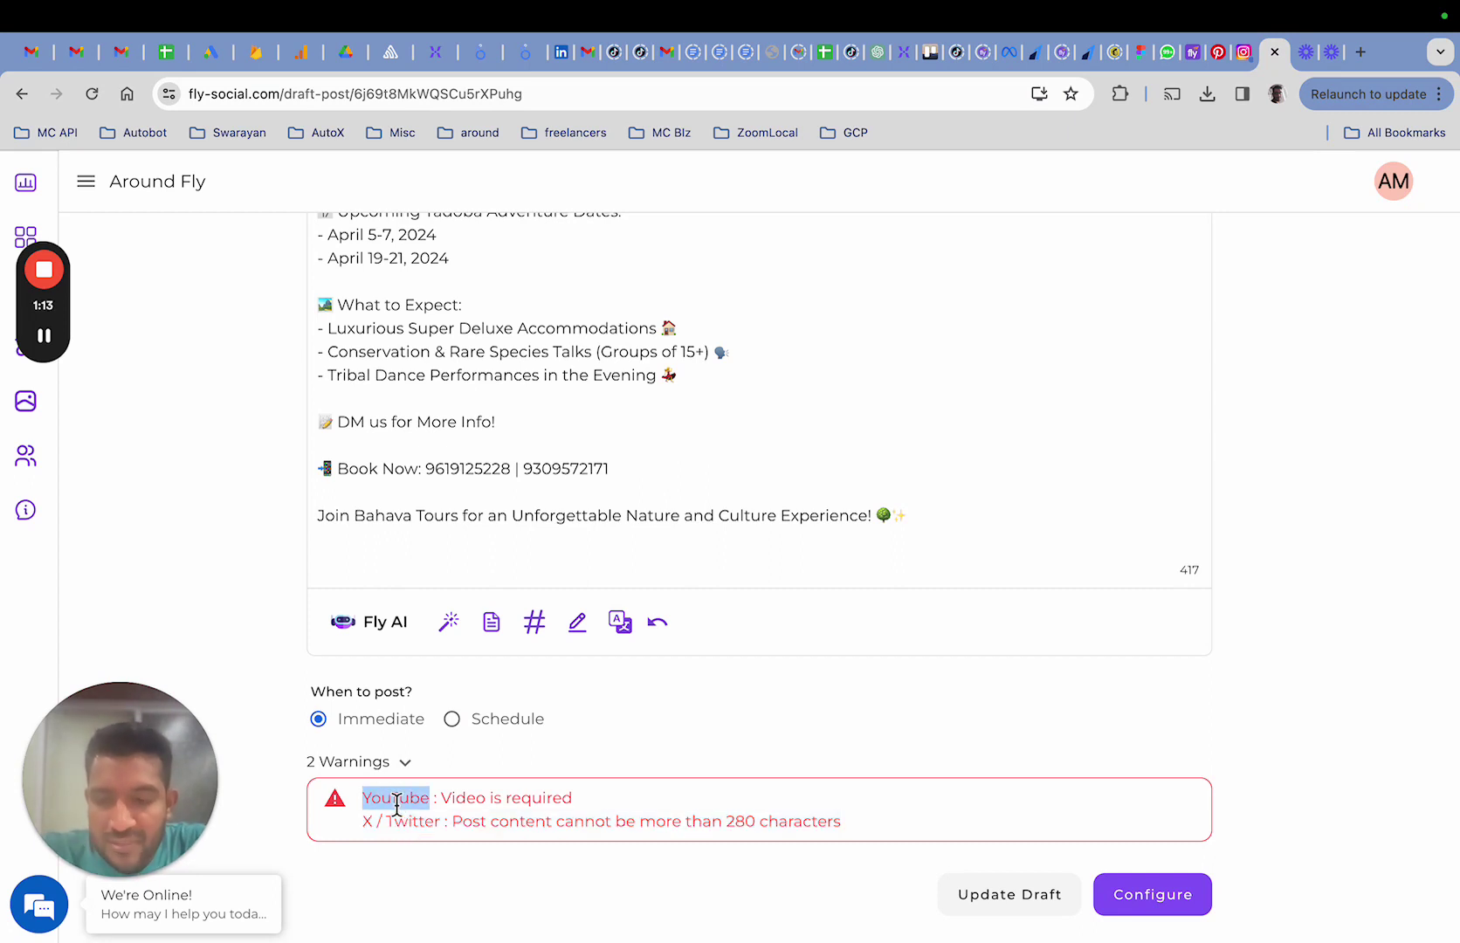
pyautogui.doubleClick(462, 801)
# Remove YouTube from the posting destinations, validate the post again and examine the X / Twitter message.
pyautogui.scroll(7, 469, 666)
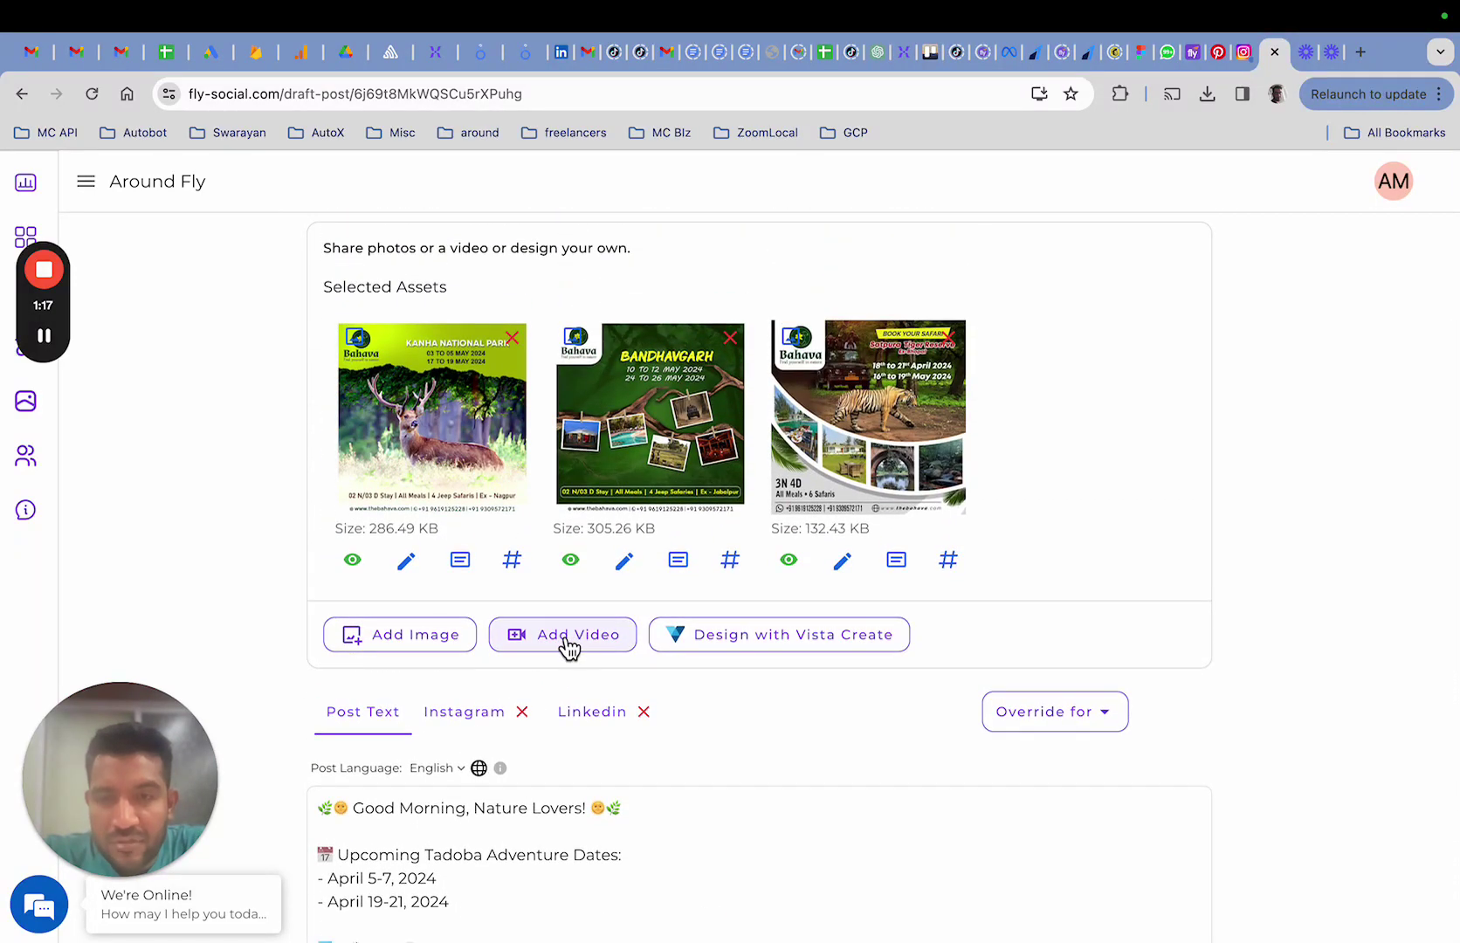
pyautogui.scroll(4, 568, 648)
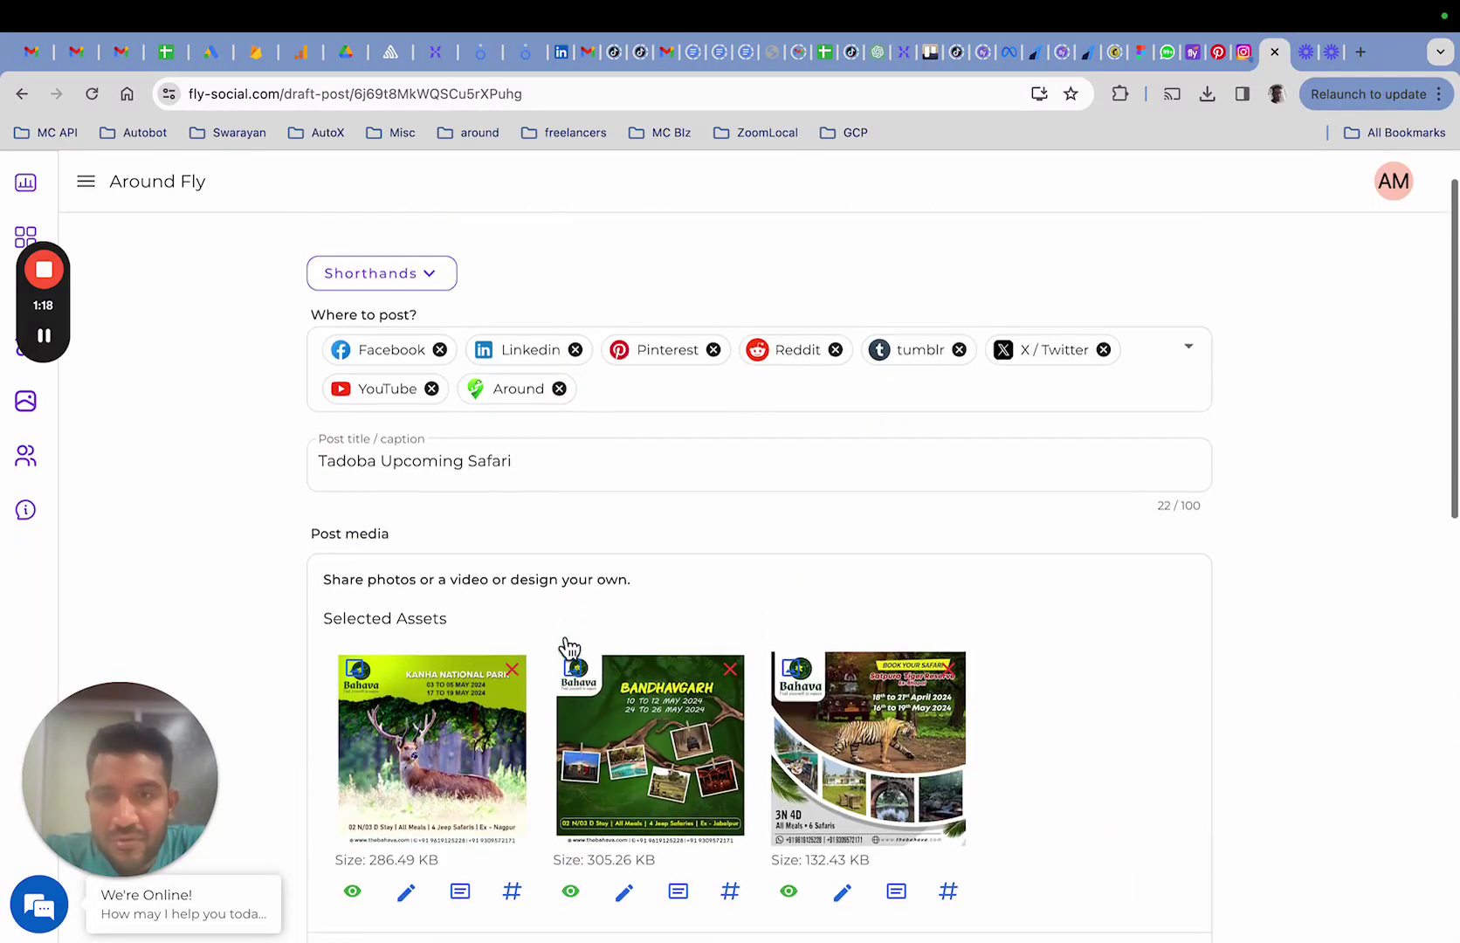
pyautogui.click(434, 390)
pyautogui.scroll(-10, 927, 510)
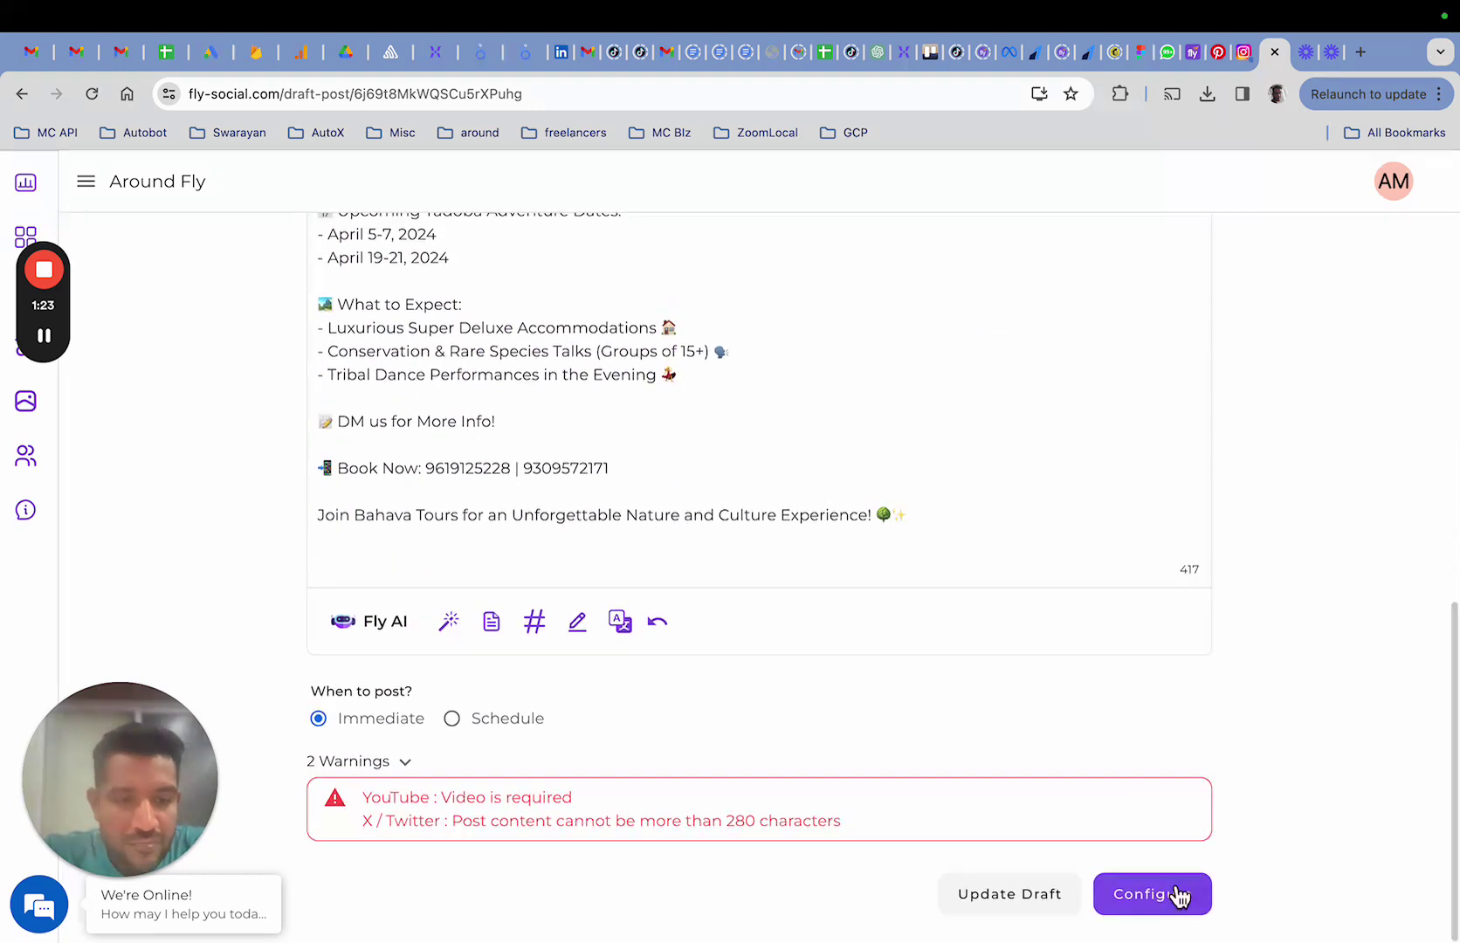
pyautogui.tripleClick(663, 816)
pyautogui.click(502, 829)
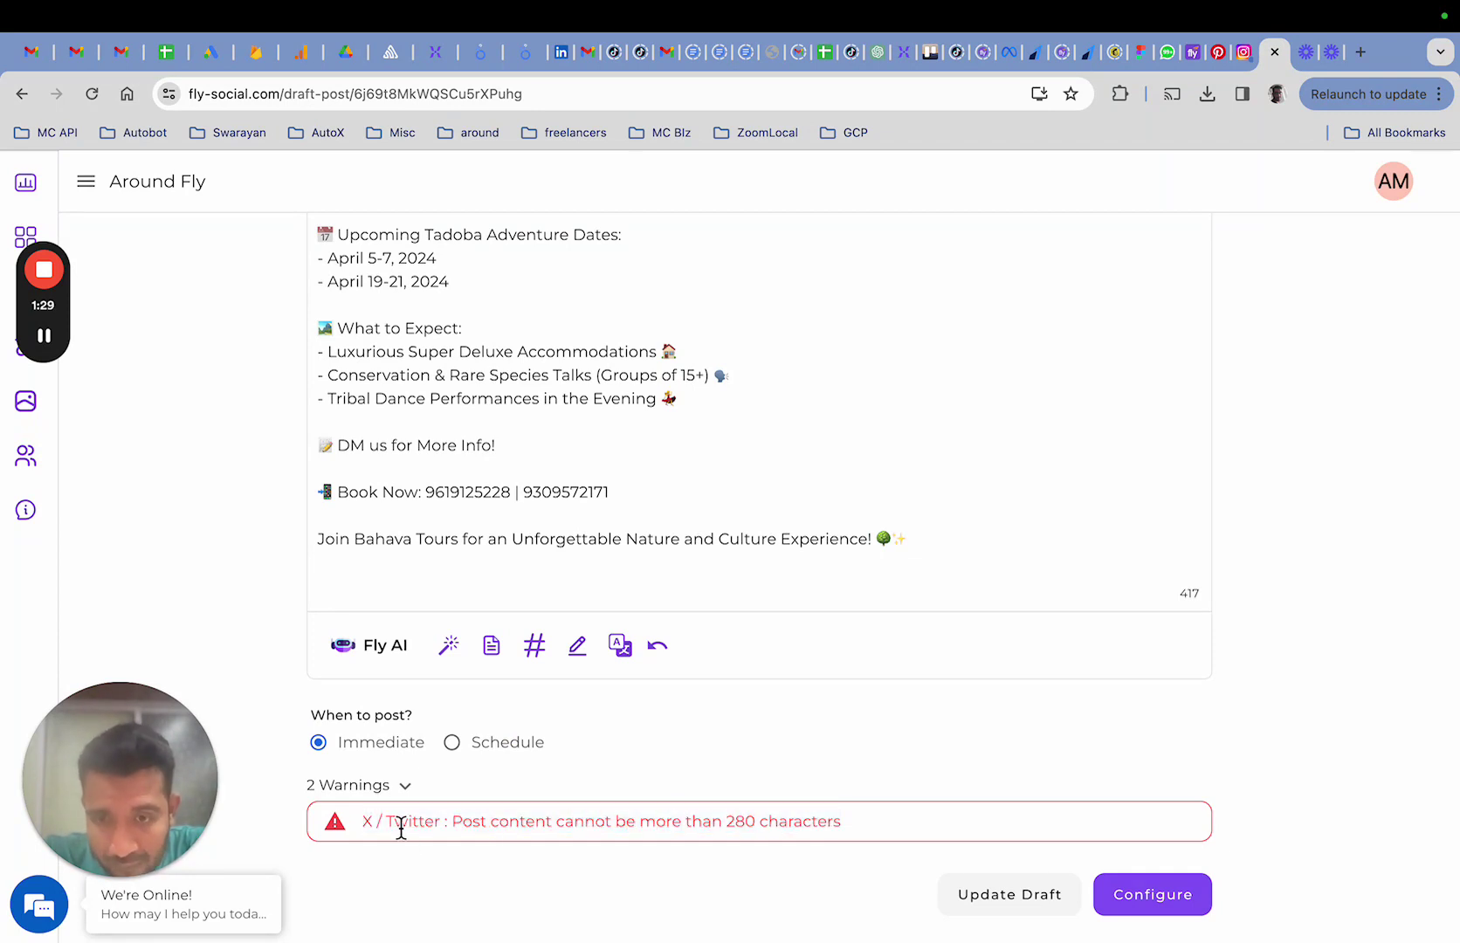
# Add an X / Twitter override for the post text and open that version for editing.
pyautogui.scroll(4, 604, 765)
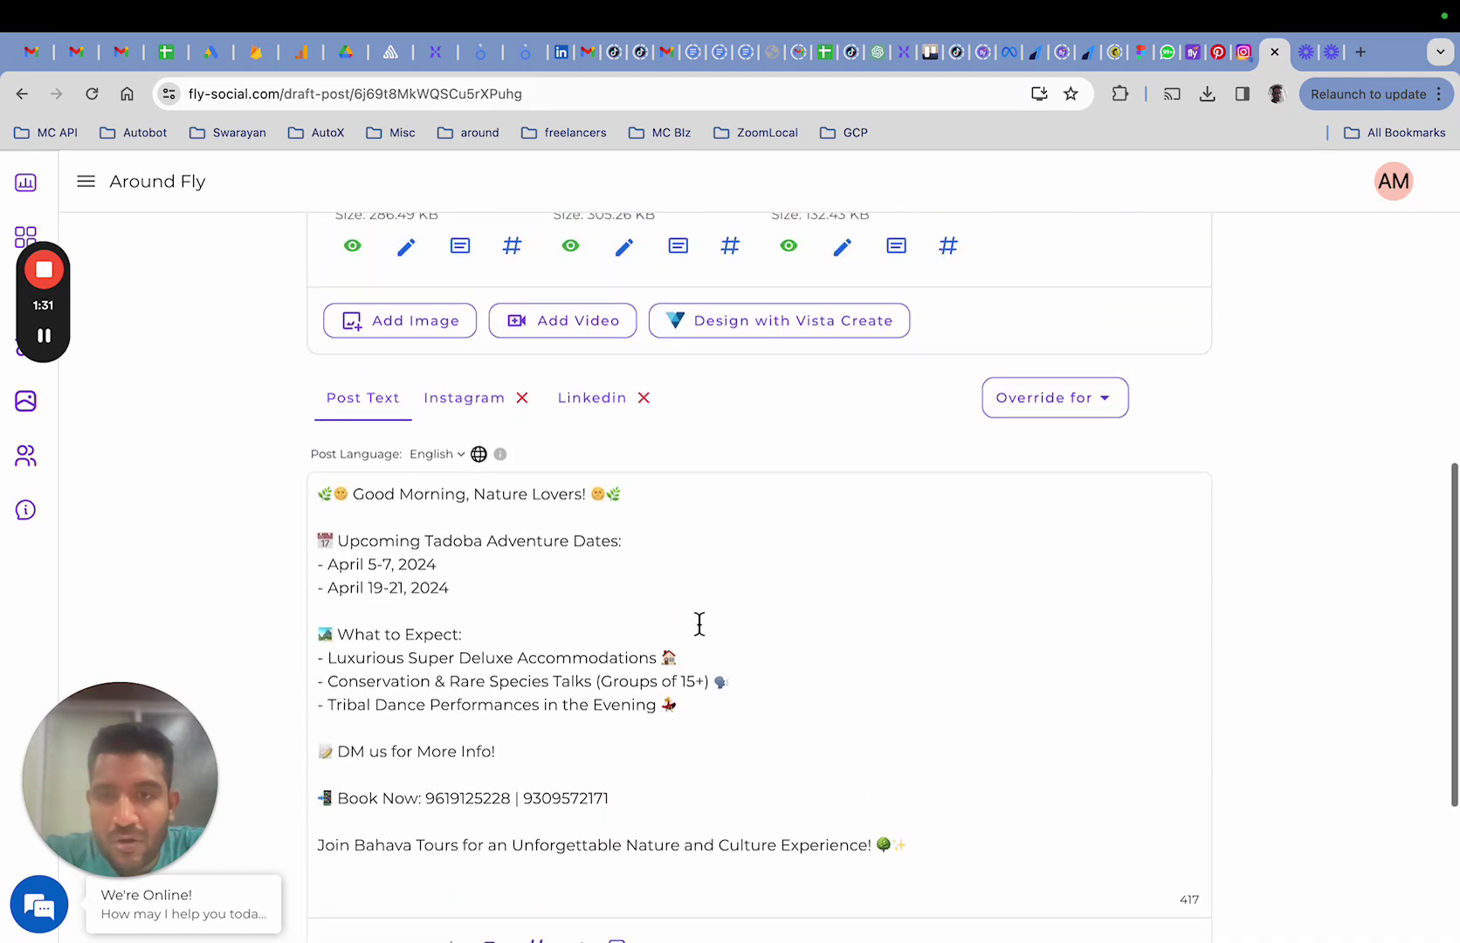
pyautogui.click(1081, 425)
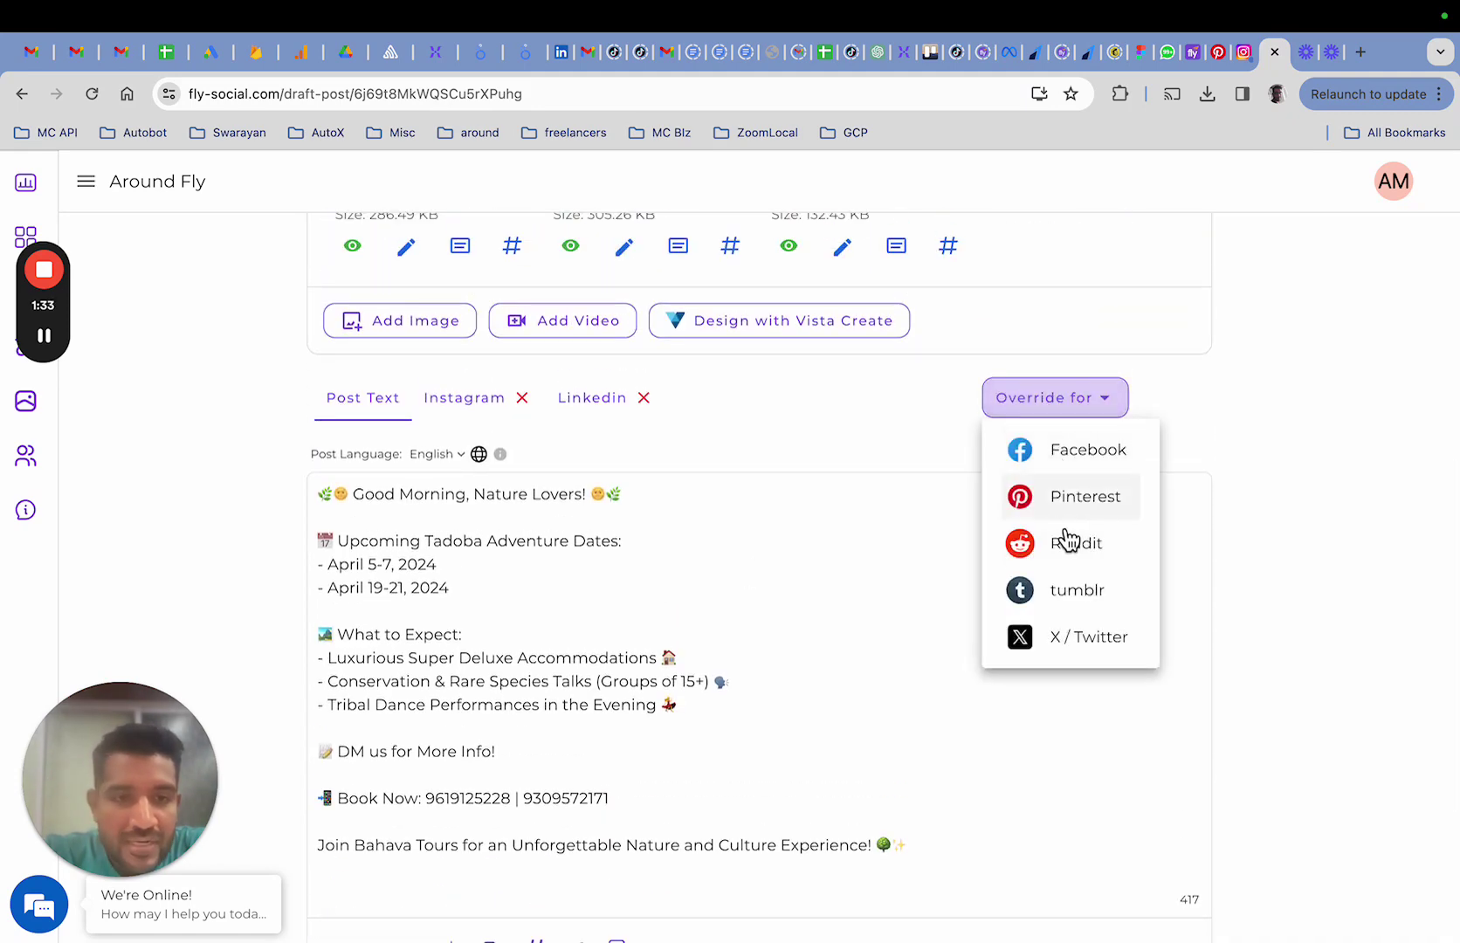
pyautogui.click(1081, 637)
pyautogui.click(740, 410)
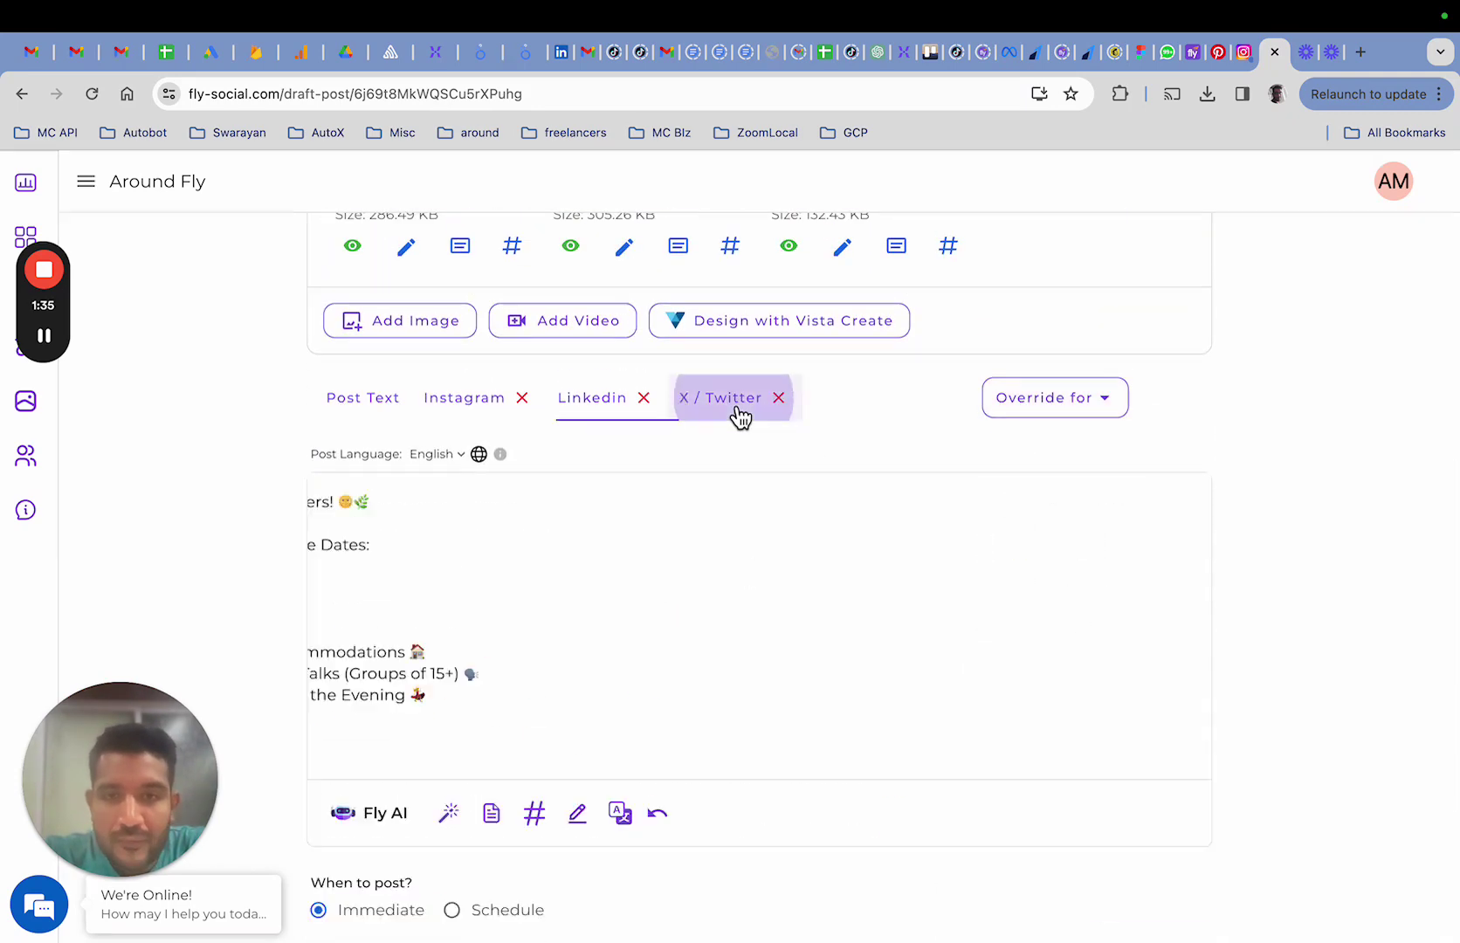
pyautogui.click(512, 604)
pyautogui.scroll(-3, 489, 629)
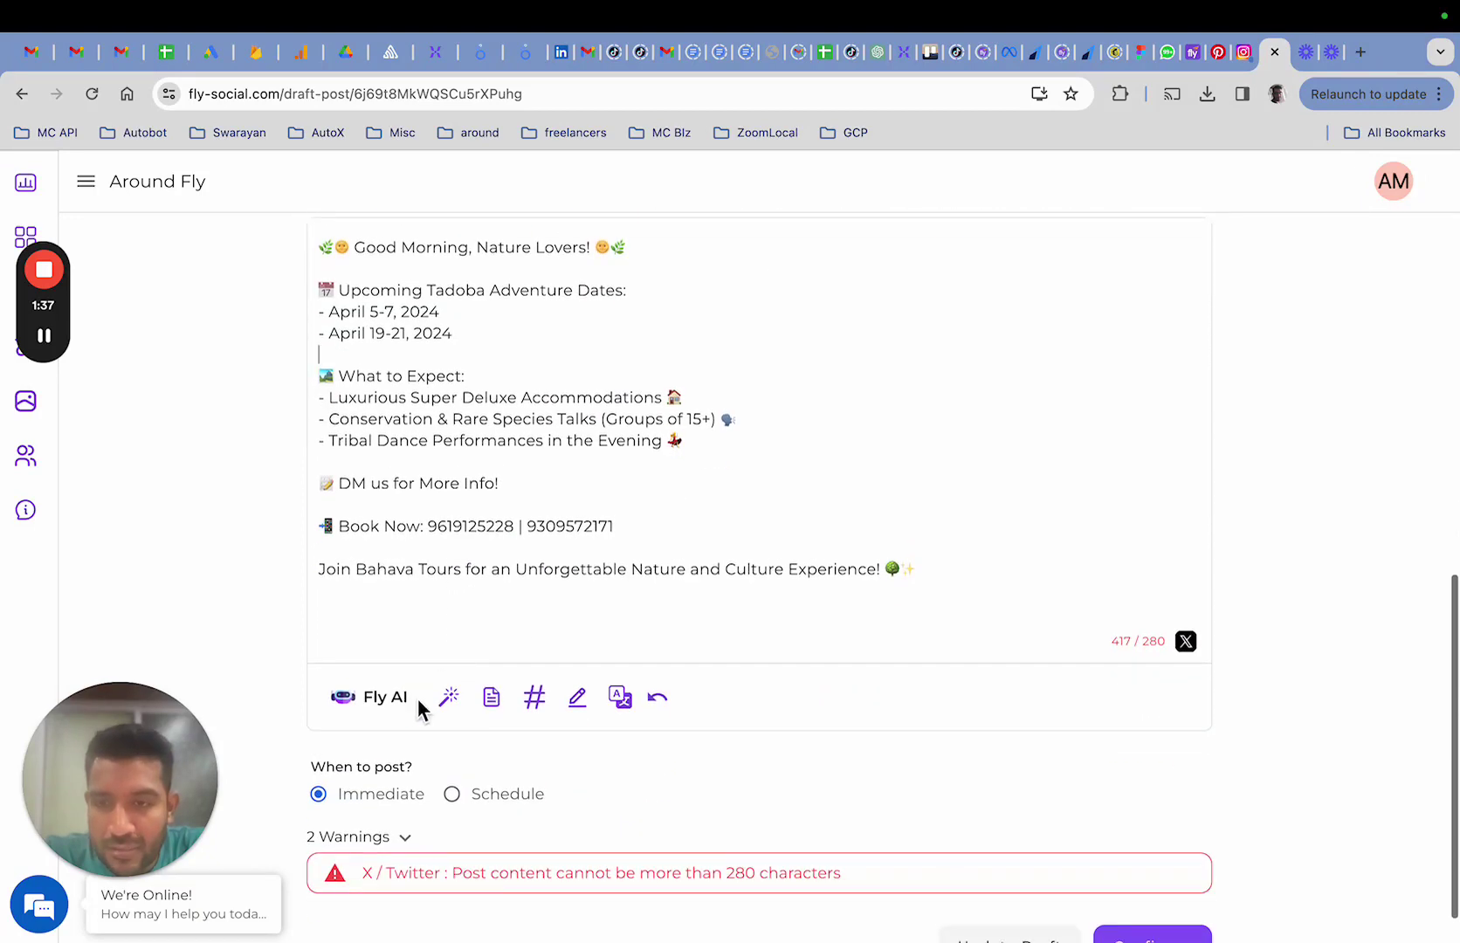
# Rewrite the X / Twitter text with the AI shorthand Format better and condense it with Shorten it.
pyautogui.click(417, 698)
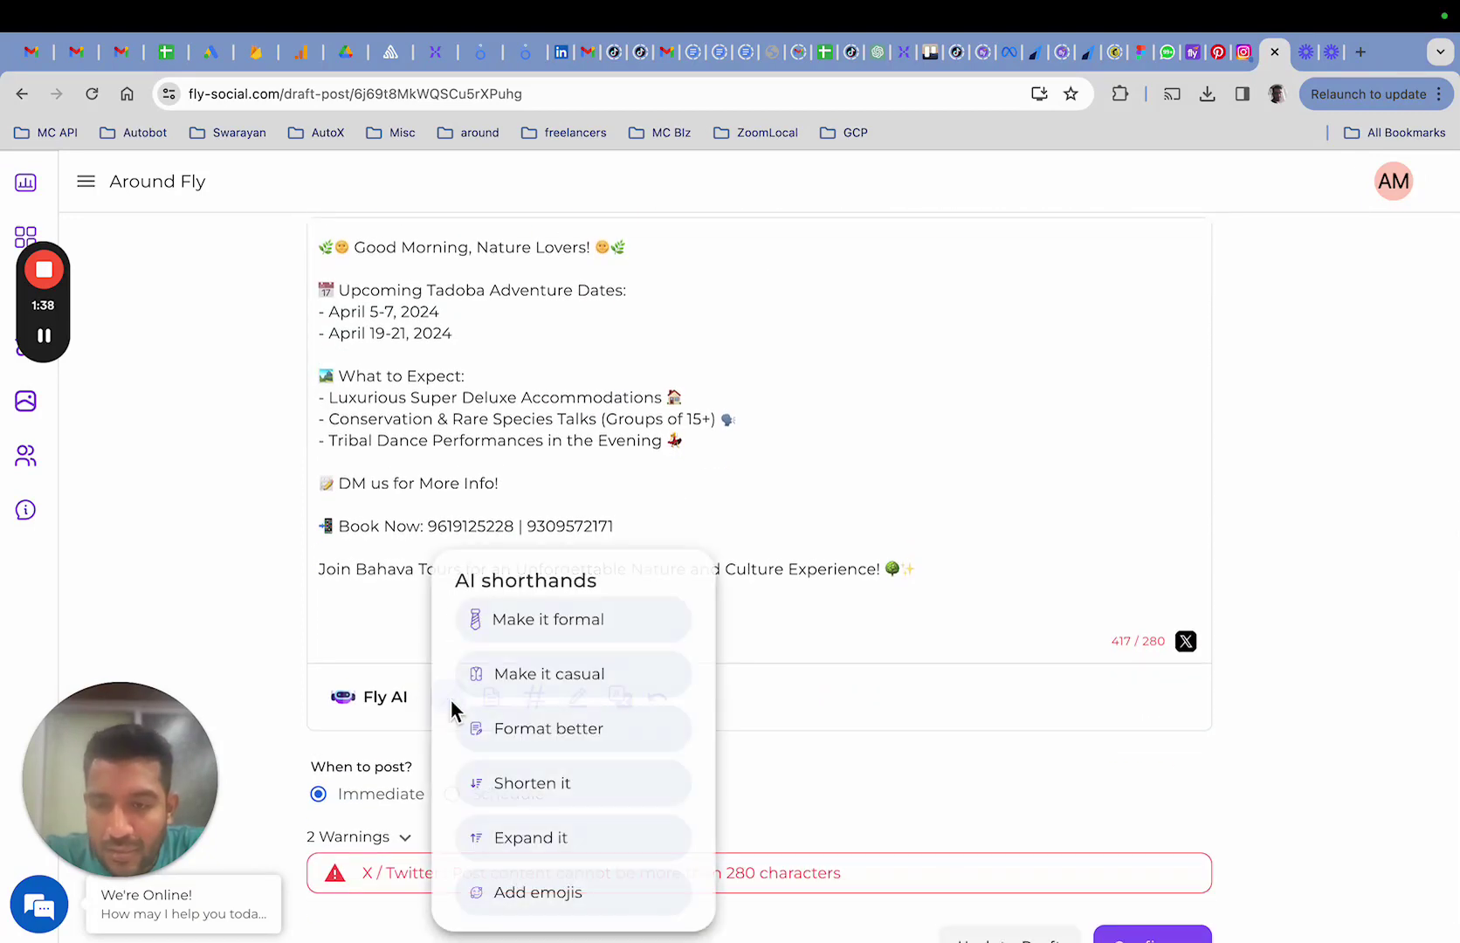
pyautogui.click(531, 744)
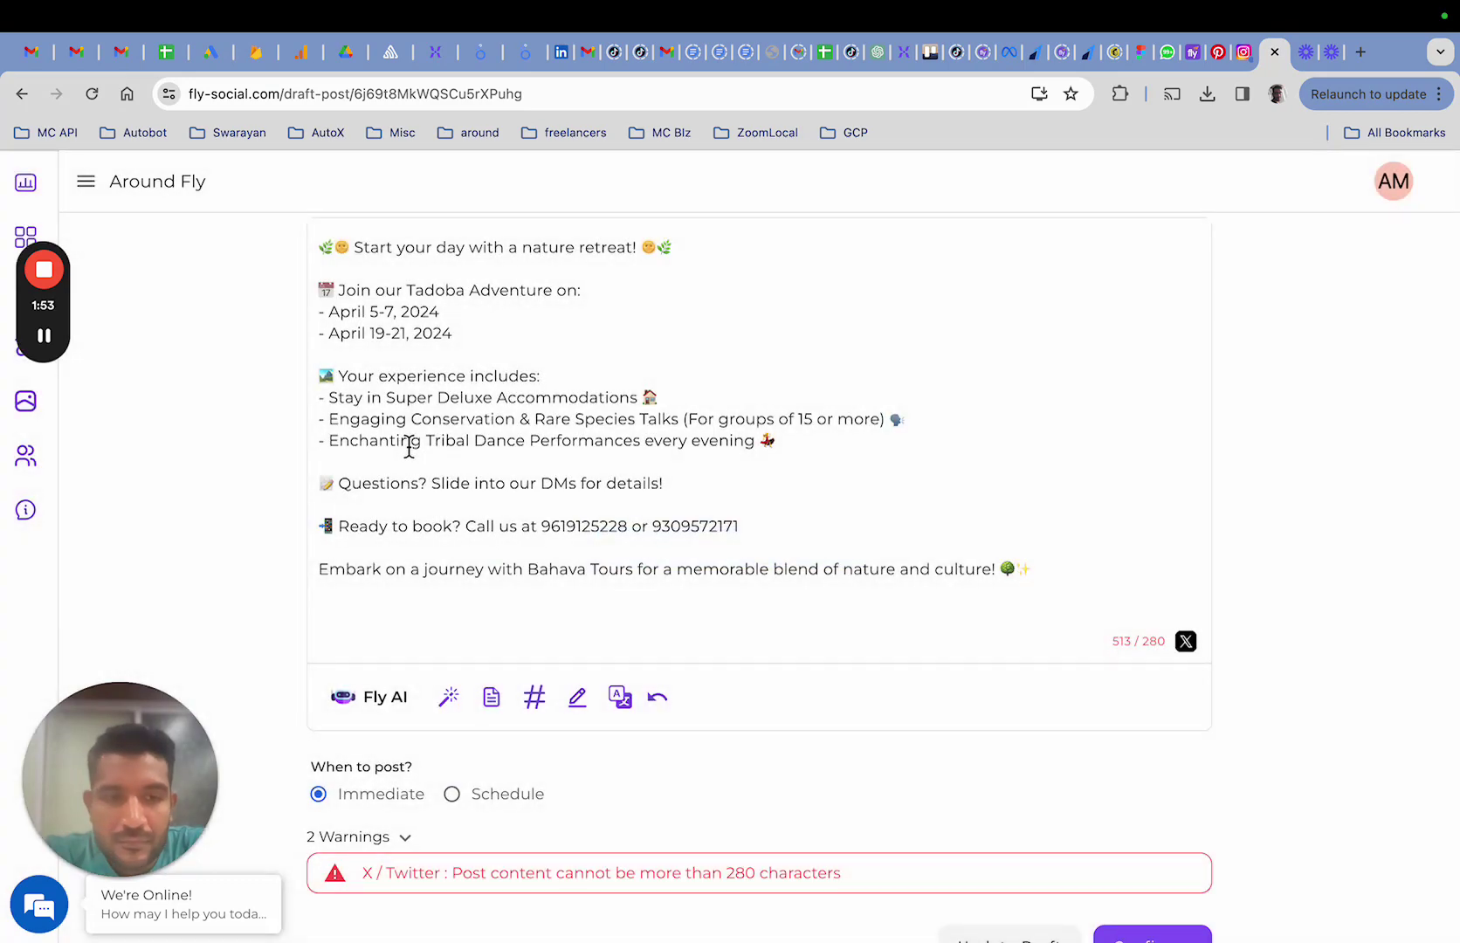
pyautogui.scroll(3, 408, 447)
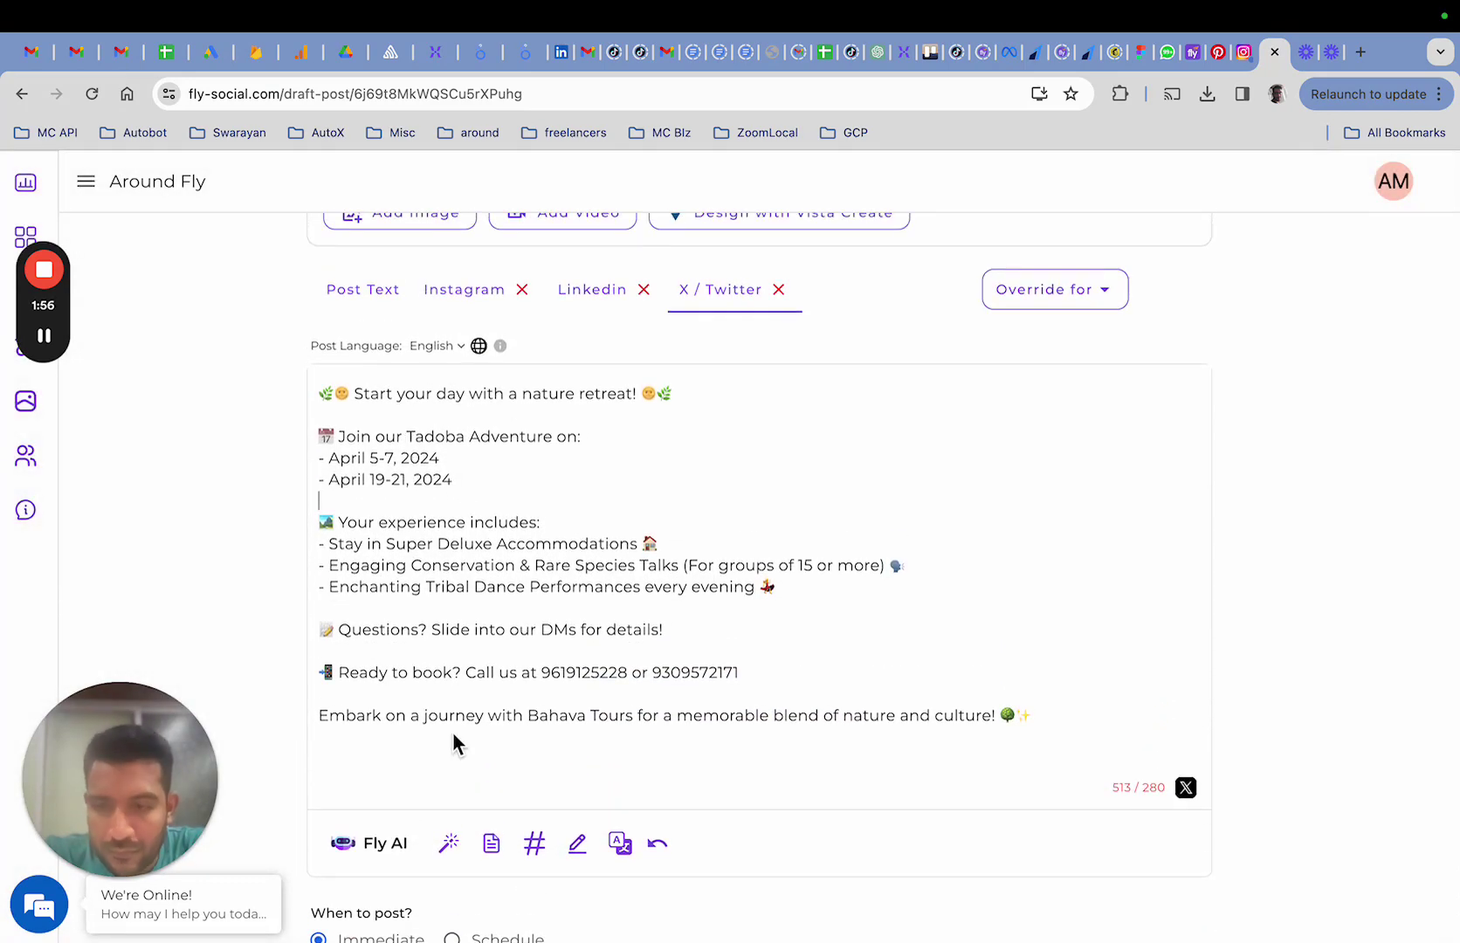
pyautogui.click(463, 852)
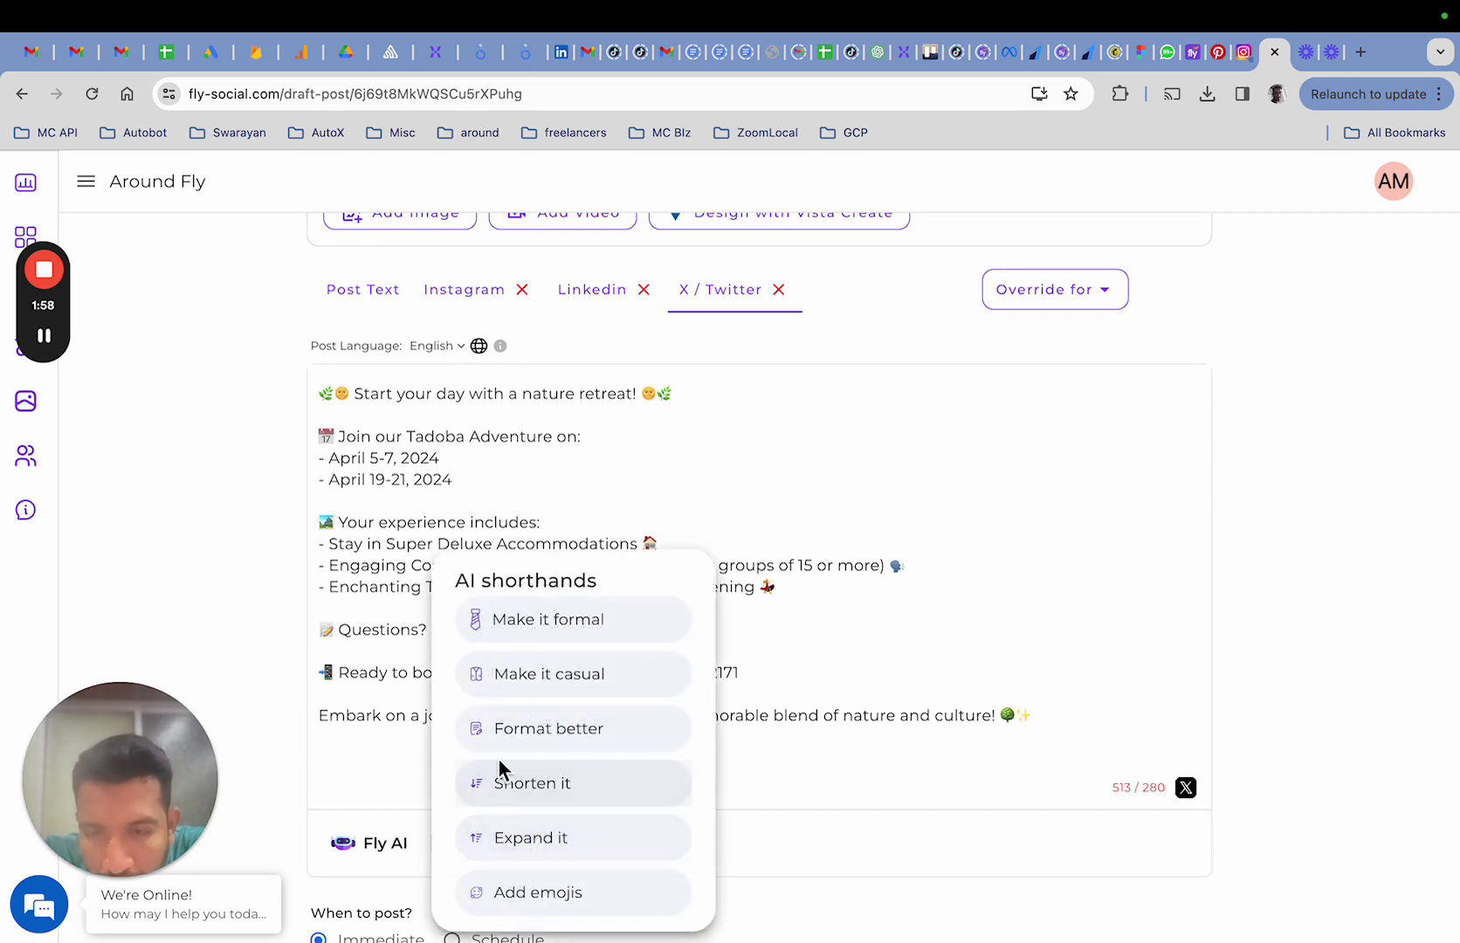
pyautogui.click(512, 783)
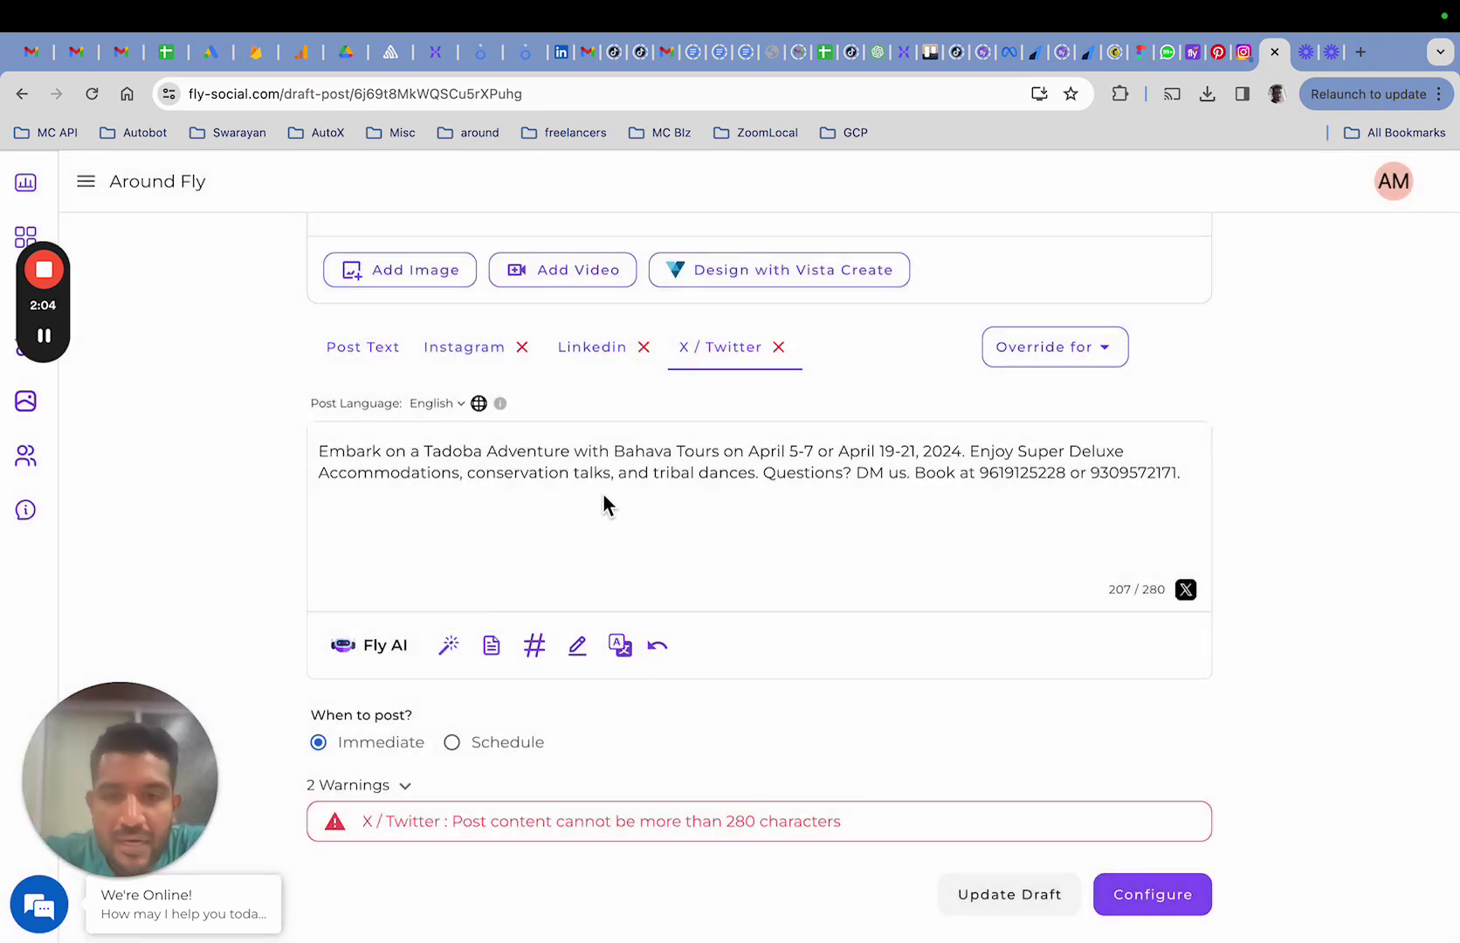
pyautogui.tripleClick(593, 462)
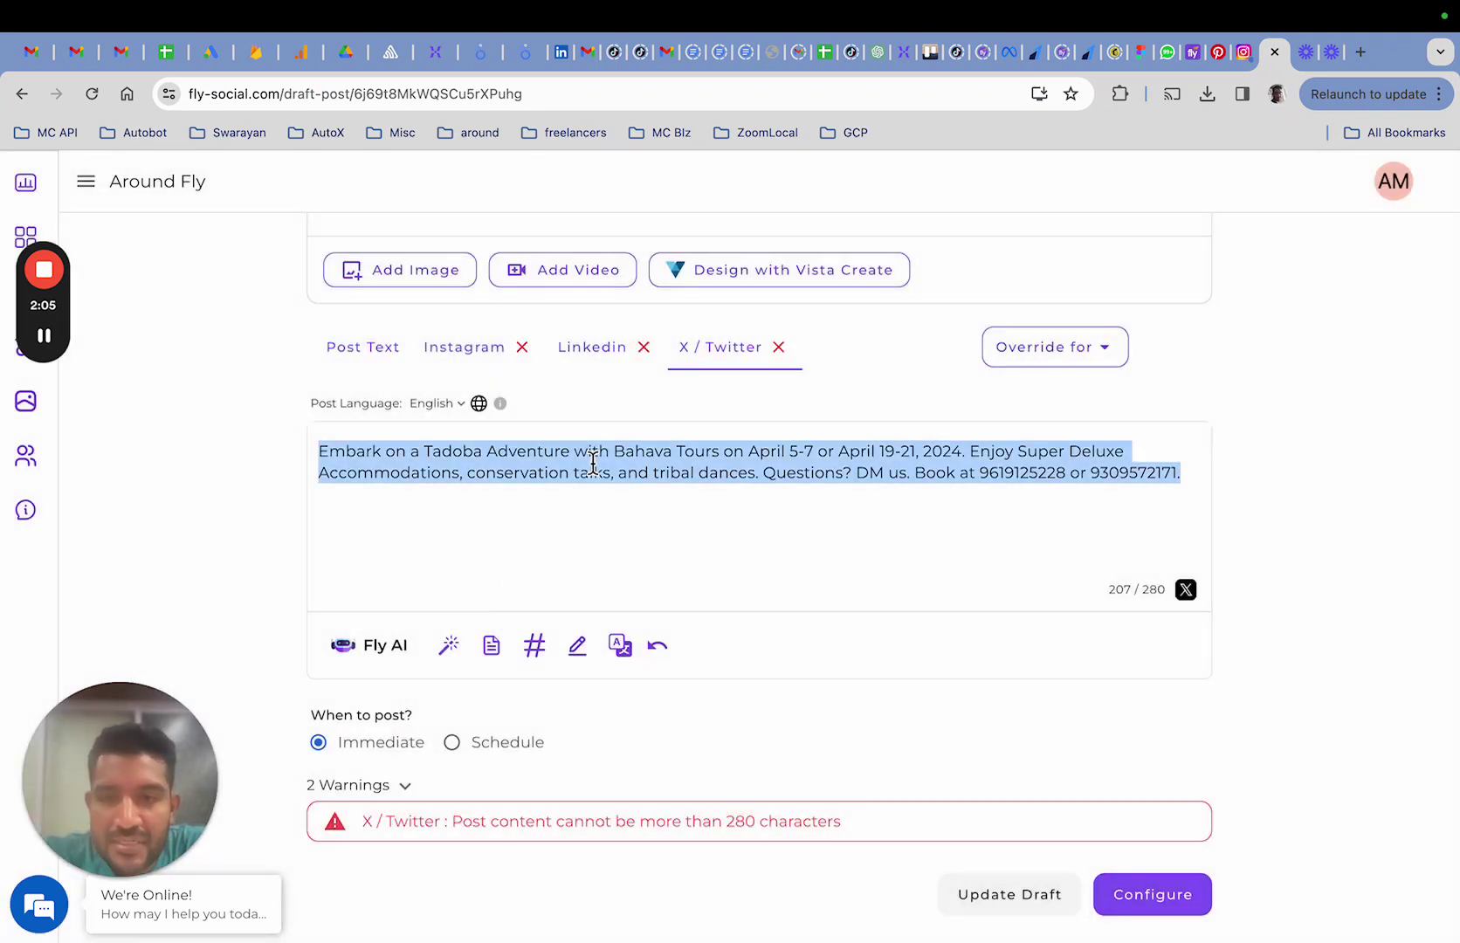
# Reformat the shortened X / Twitter text with the AI shorthand Format better and check its length against the 280-character limit.
pyautogui.click(1127, 599)
pyautogui.doubleClick(1121, 591)
pyautogui.click(449, 648)
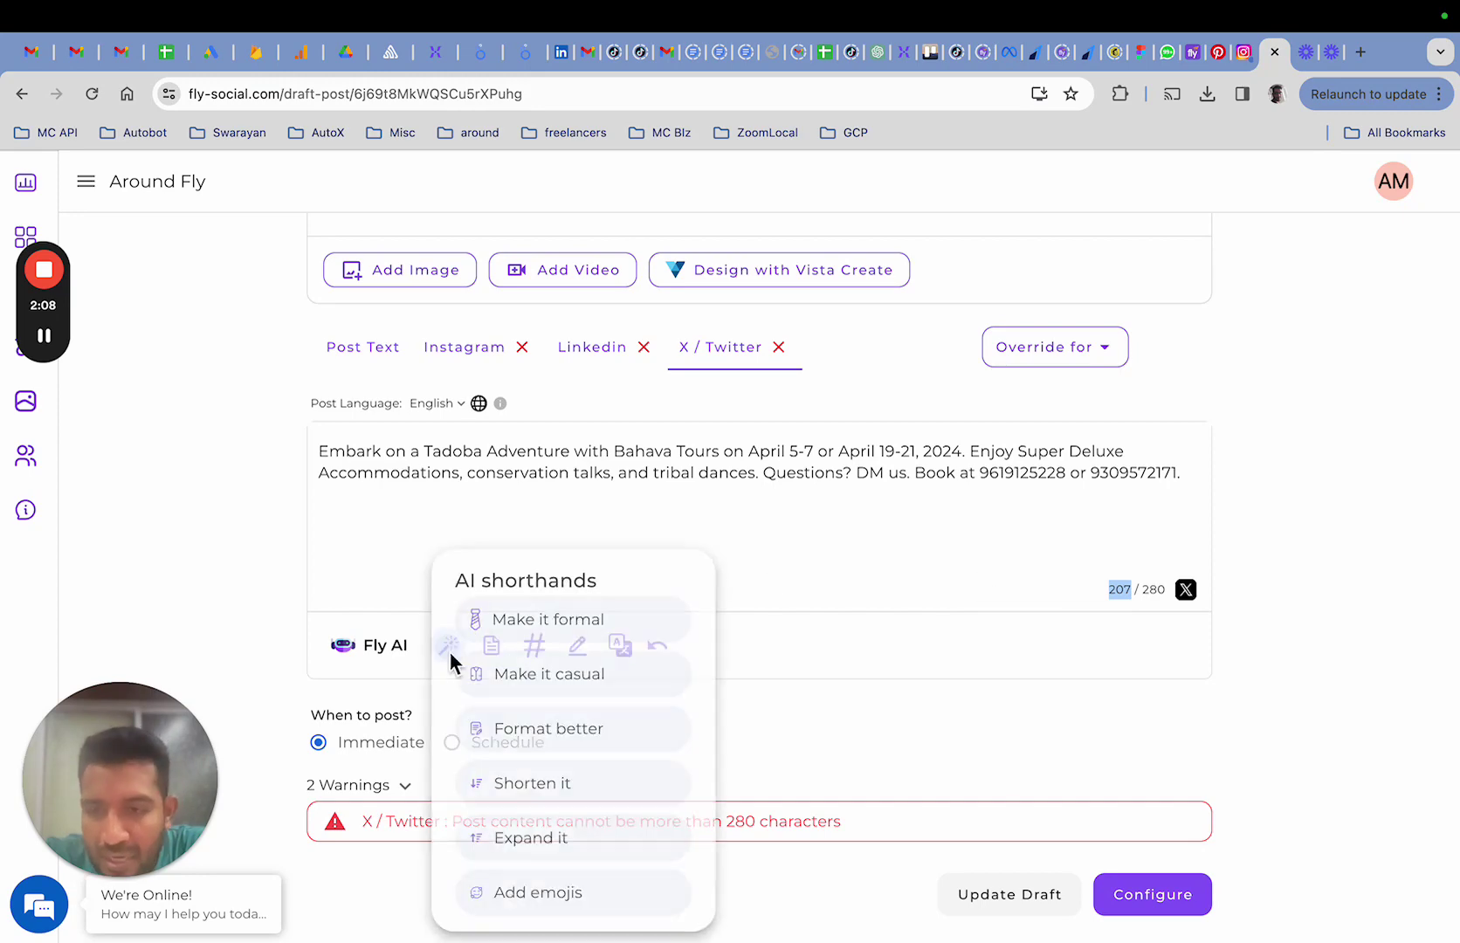
pyautogui.click(506, 730)
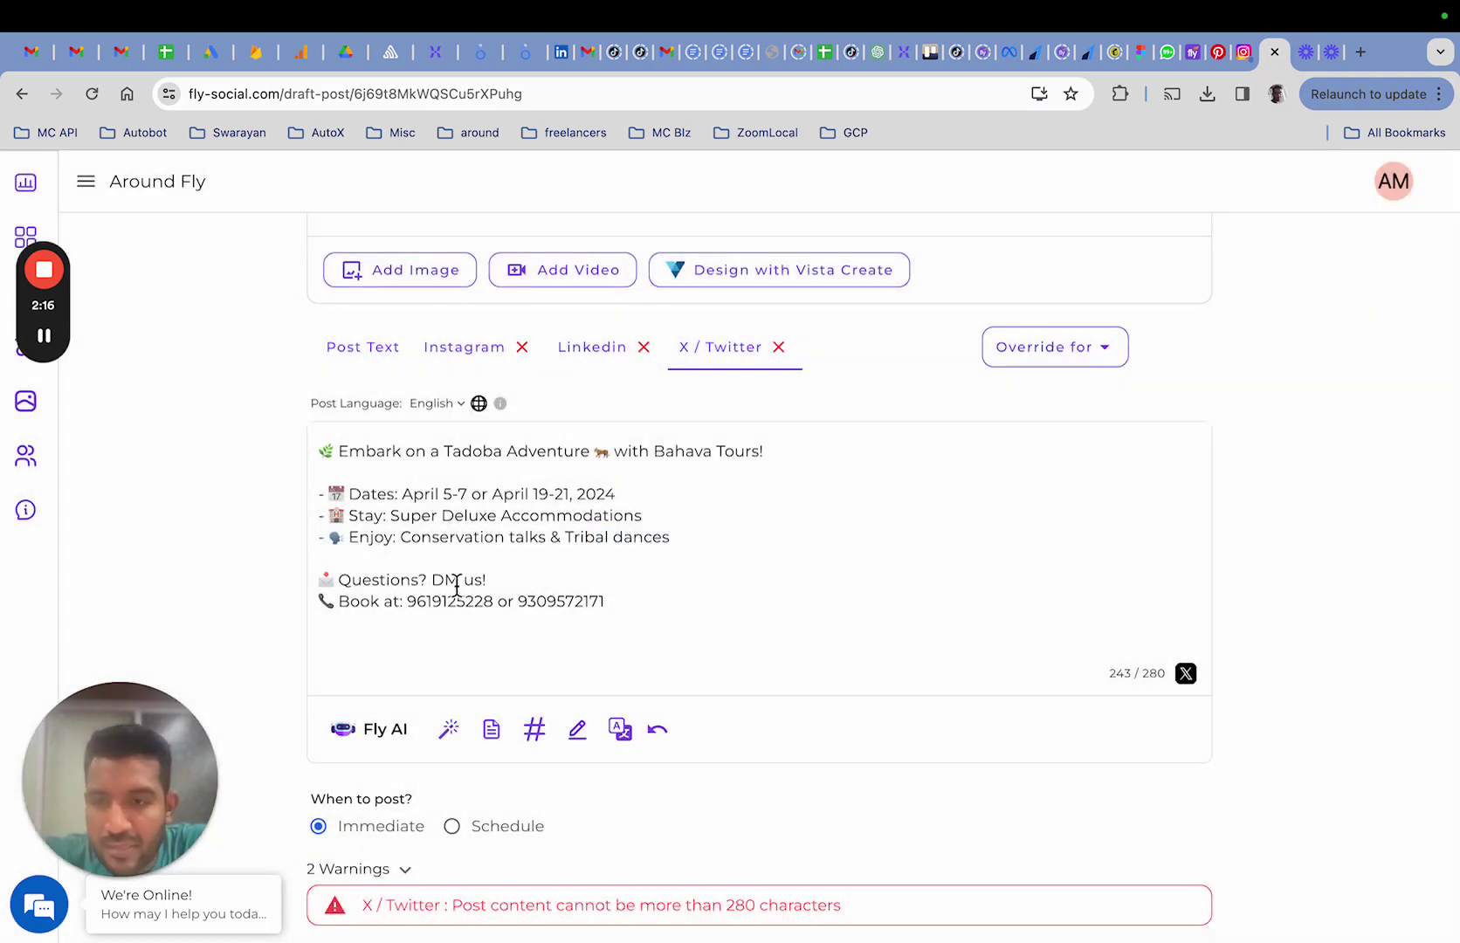
pyautogui.doubleClick(1152, 673)
# Validate the post again for the Configure stage and view the list of warnings.
pyautogui.scroll(-2, 1149, 680)
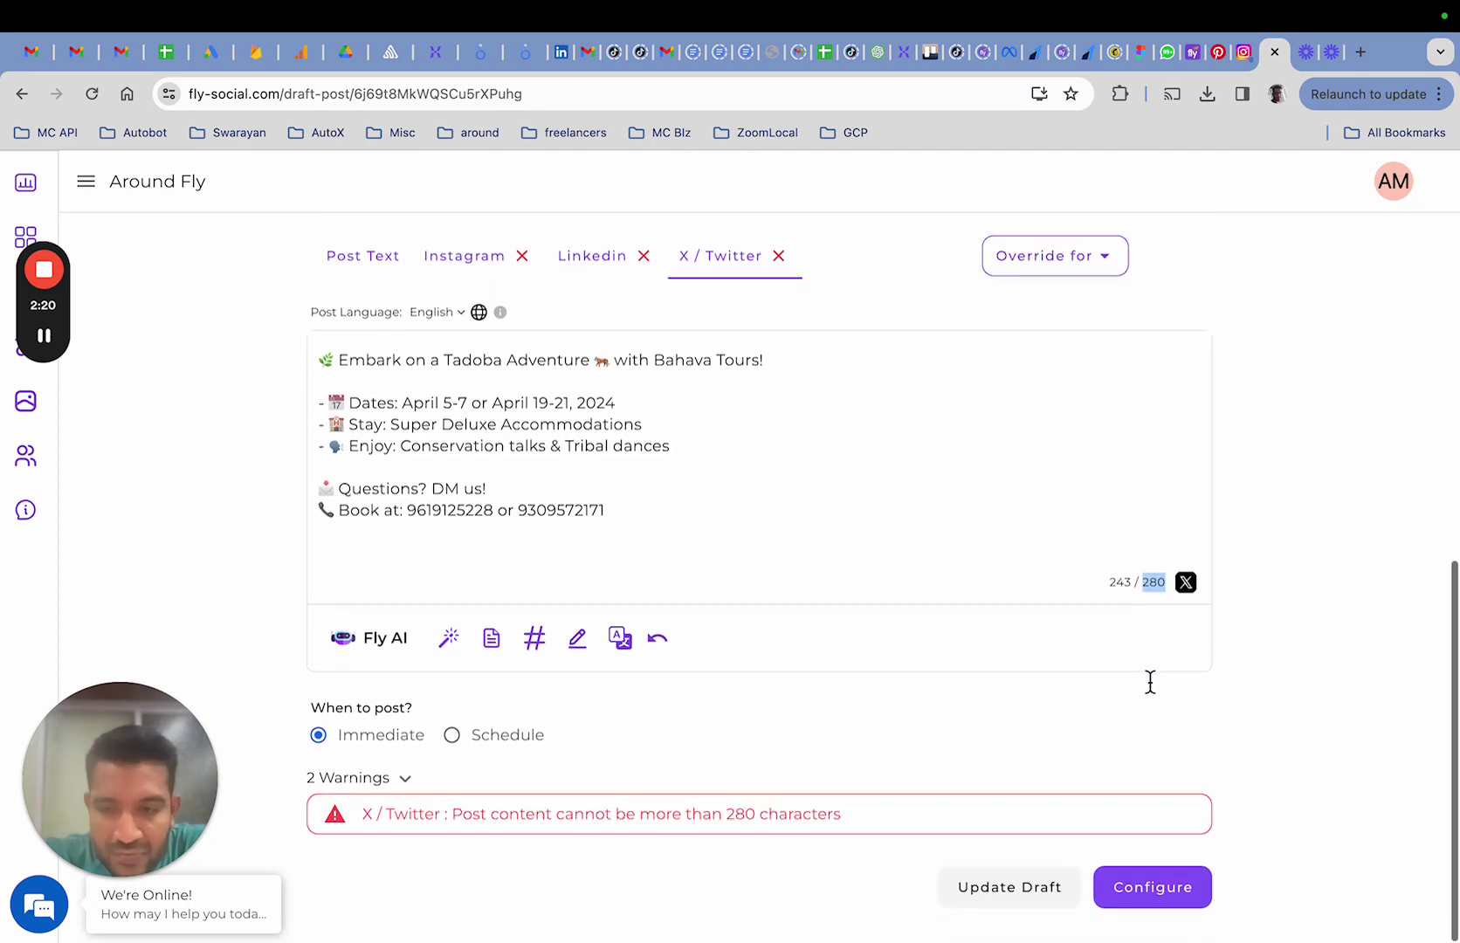
pyautogui.click(1150, 900)
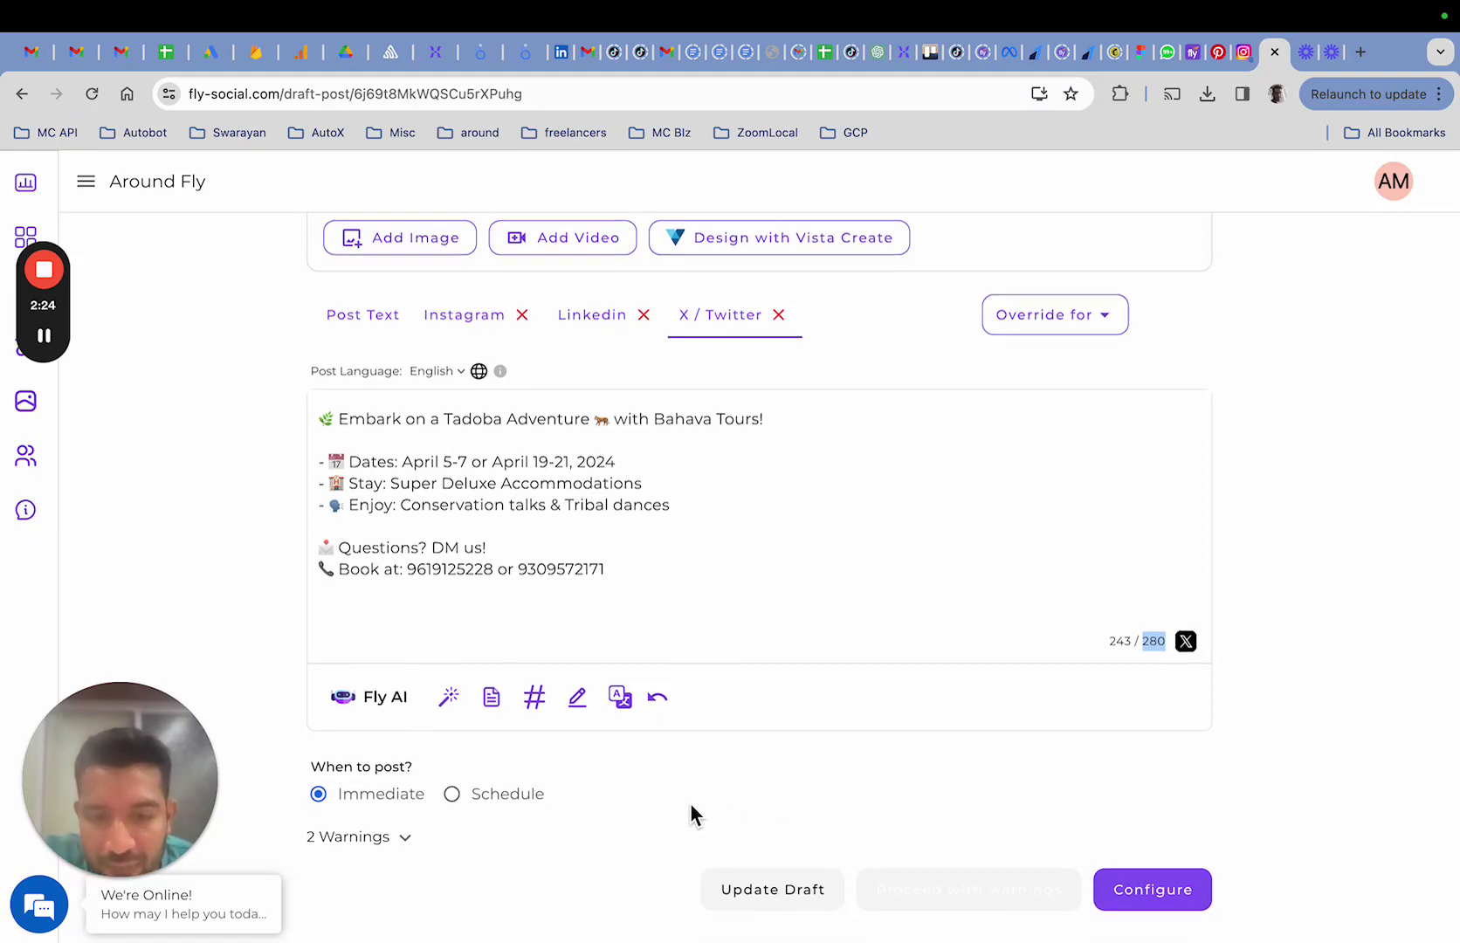
pyautogui.click(407, 843)
pyautogui.scroll(-2, 412, 847)
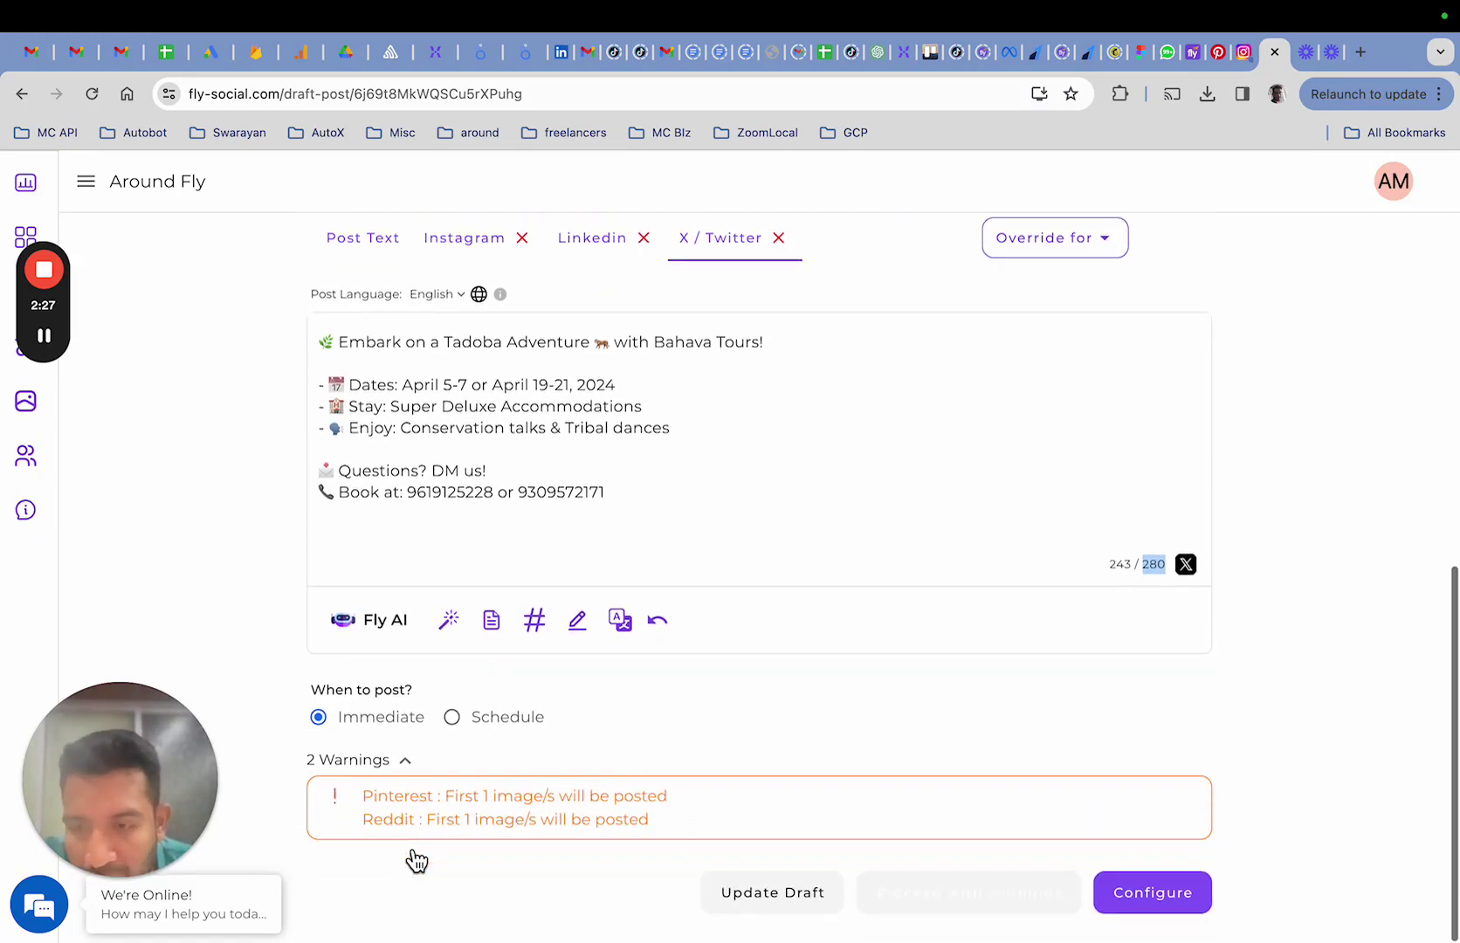
pyautogui.click(409, 762)
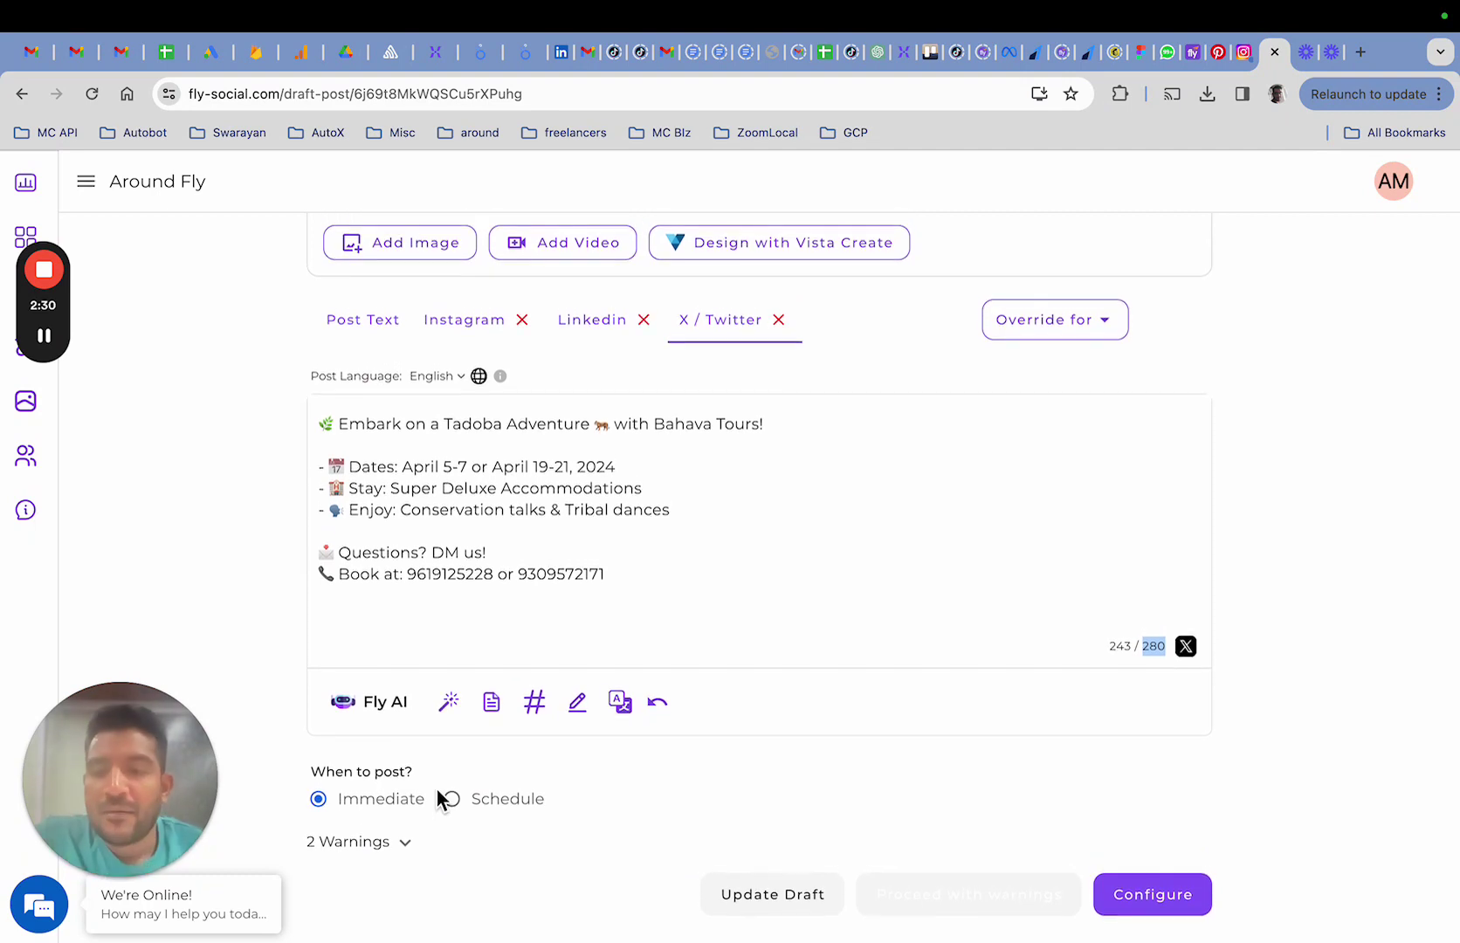
# Examine the Pinterest and Reddit warnings and compare them with the selected post images and posting destinations.
pyautogui.click(405, 843)
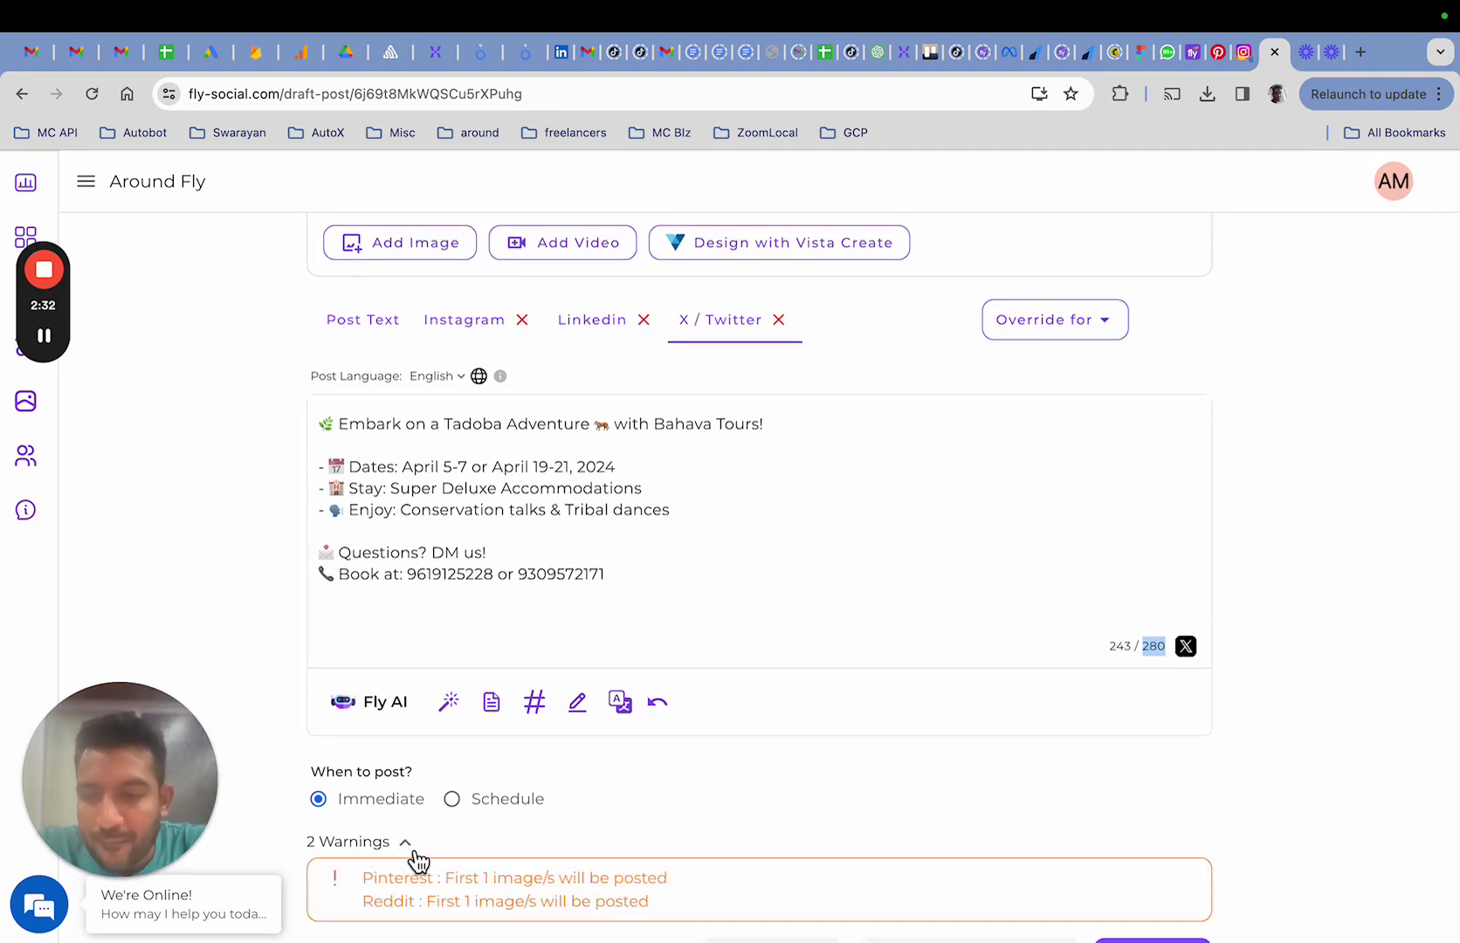
pyautogui.scroll(-1, 441, 802)
pyautogui.scroll(-2, 440, 796)
pyautogui.doubleClick(401, 799)
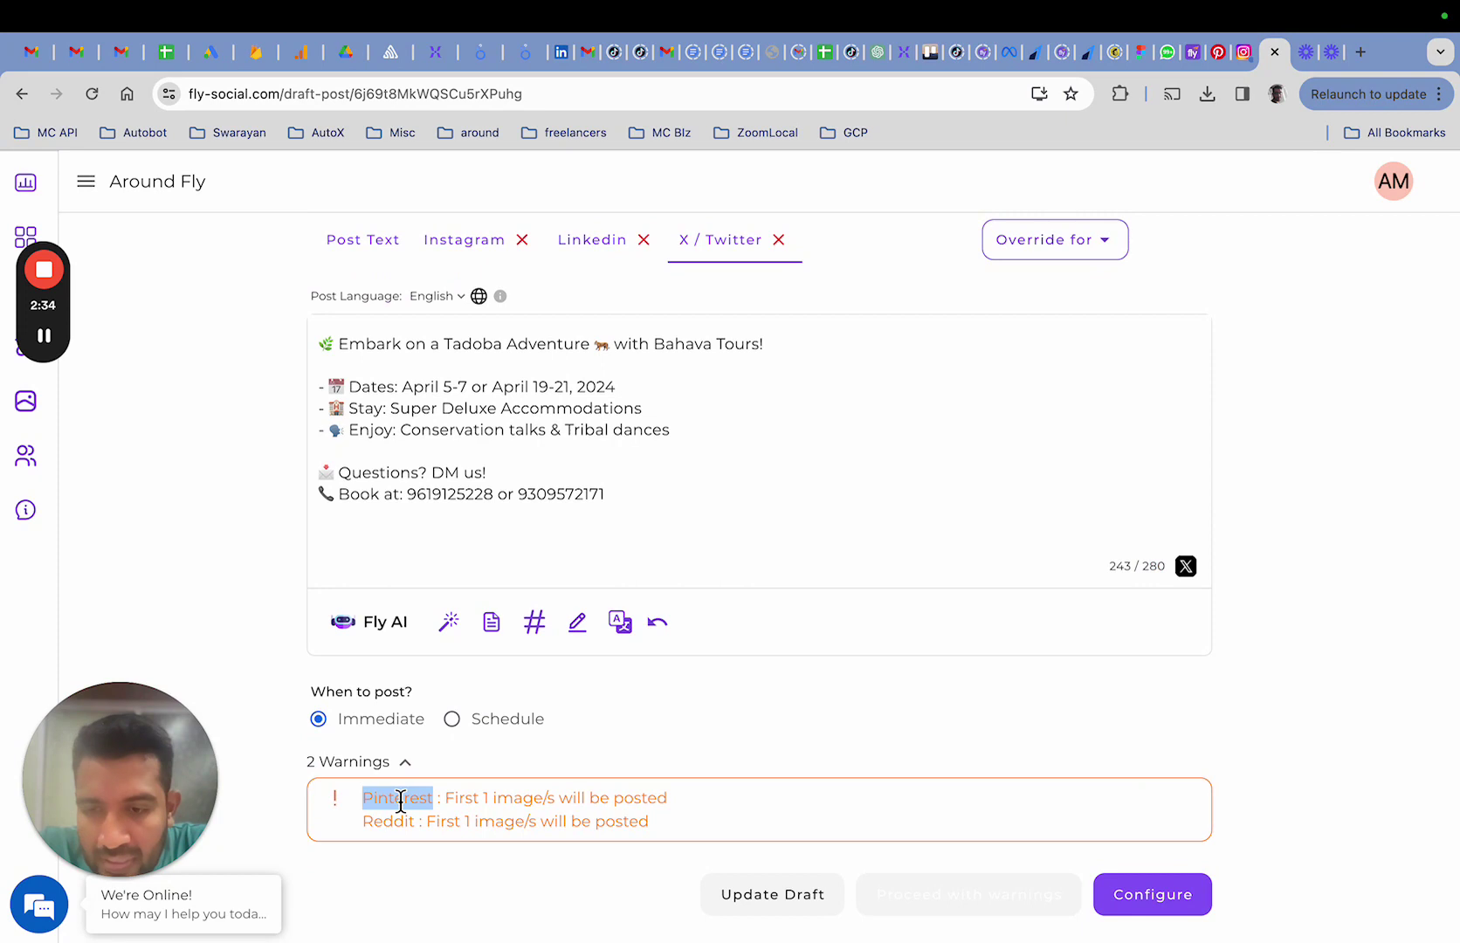
pyautogui.doubleClick(398, 822)
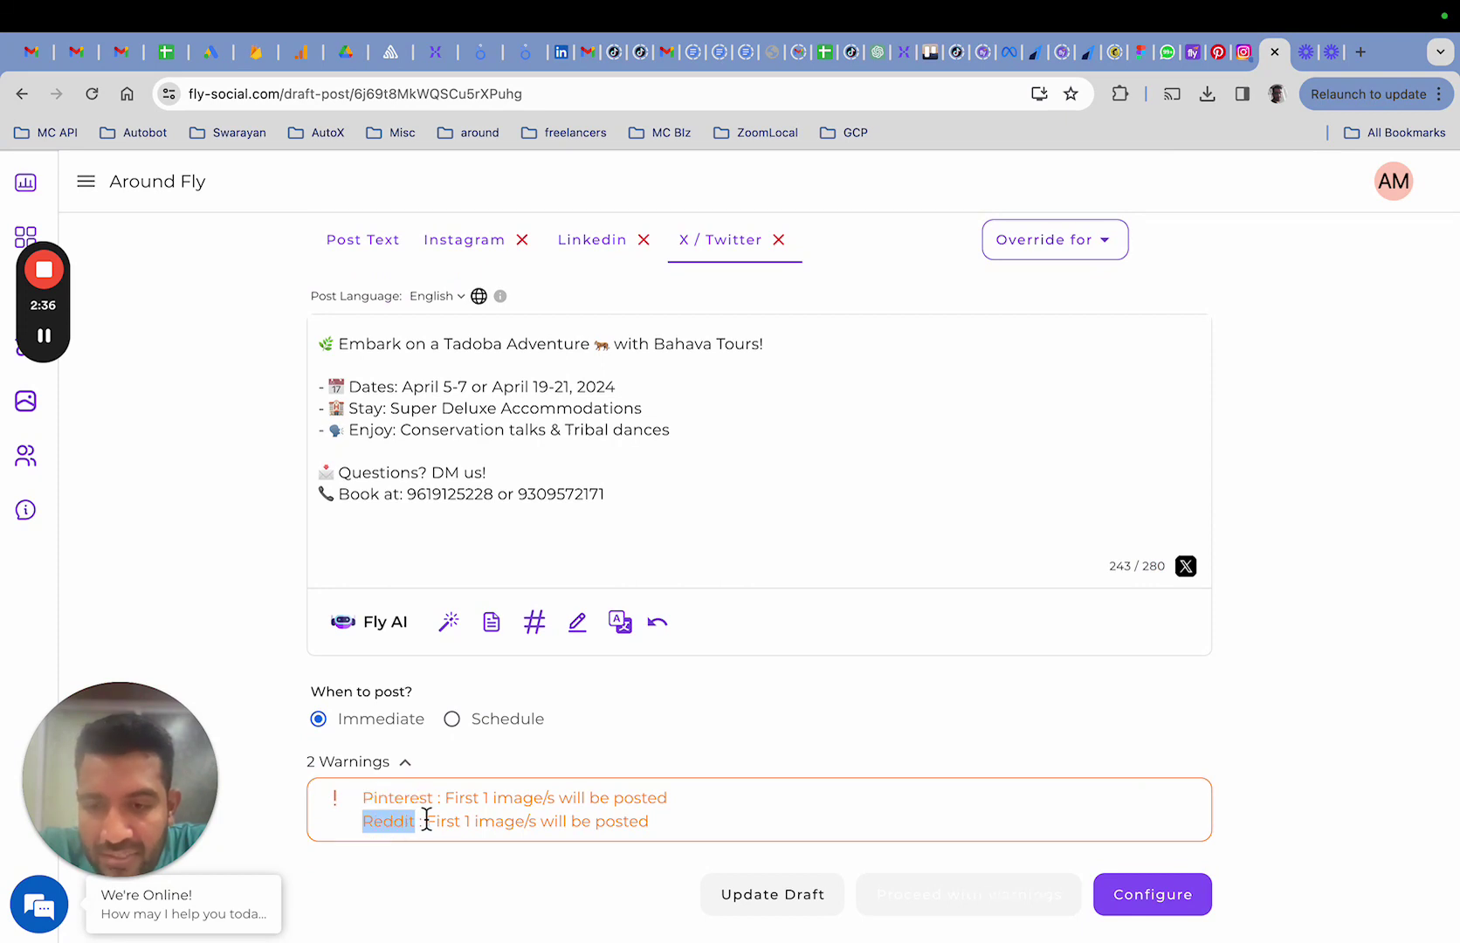
pyautogui.click(483, 800)
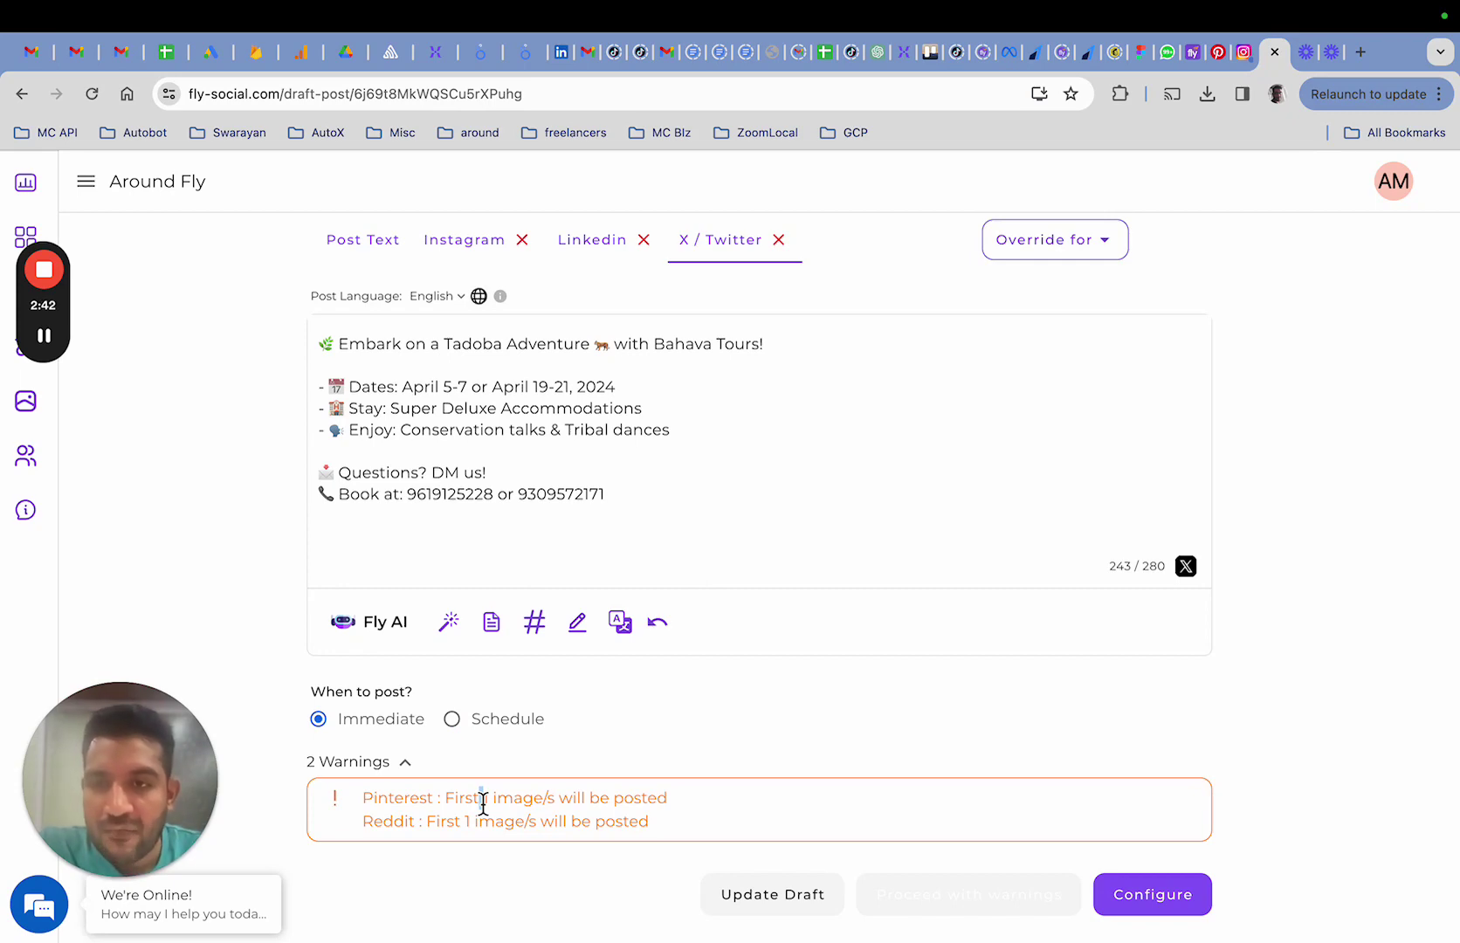
pyautogui.scroll(6, 495, 522)
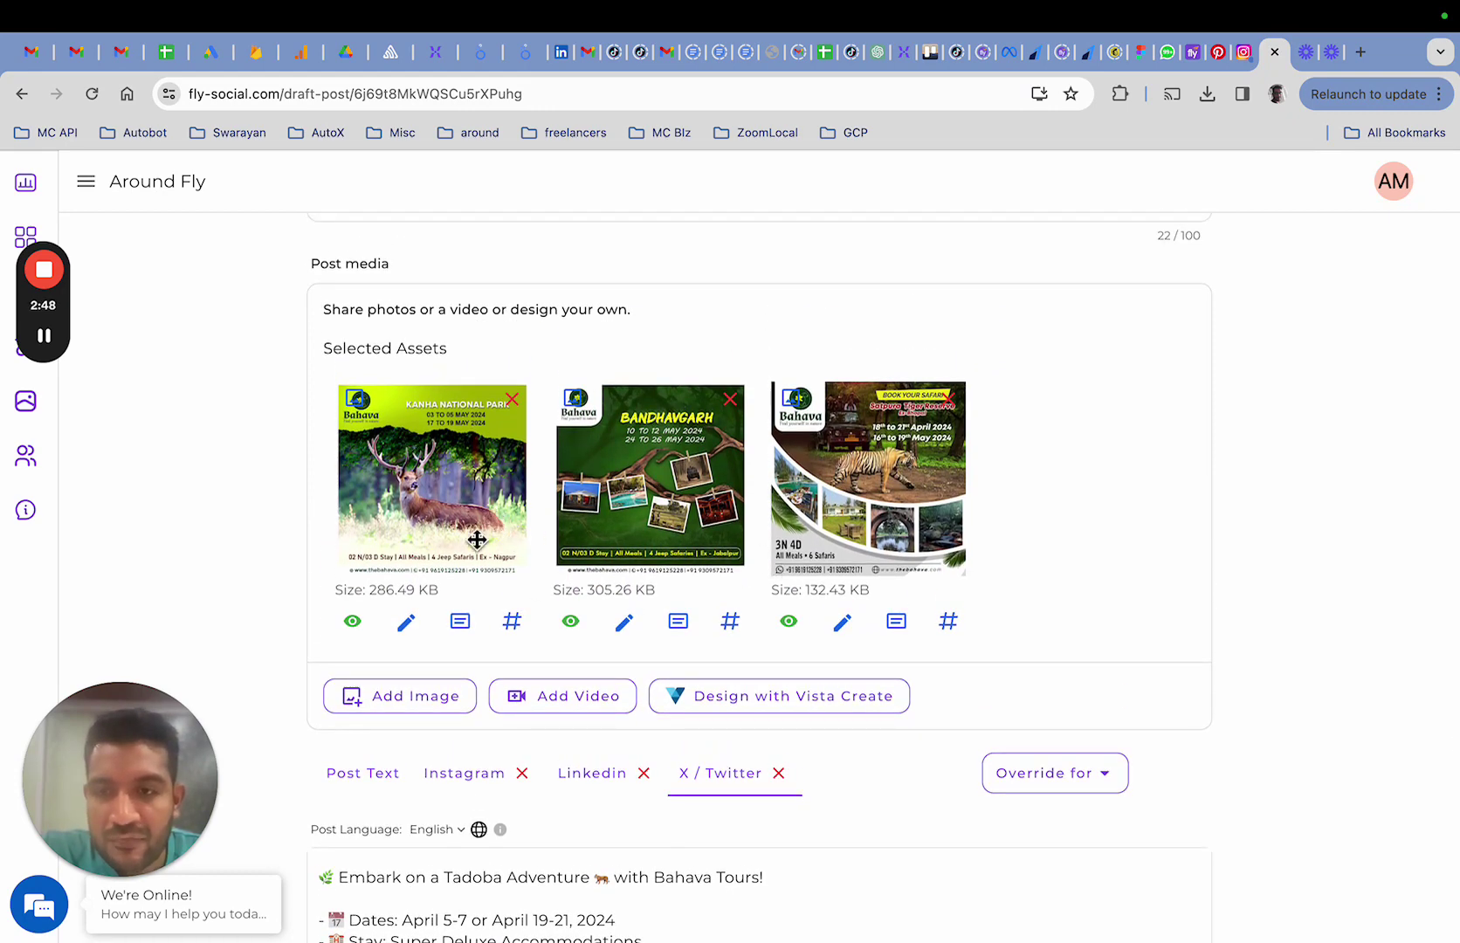
pyautogui.scroll(3, 468, 476)
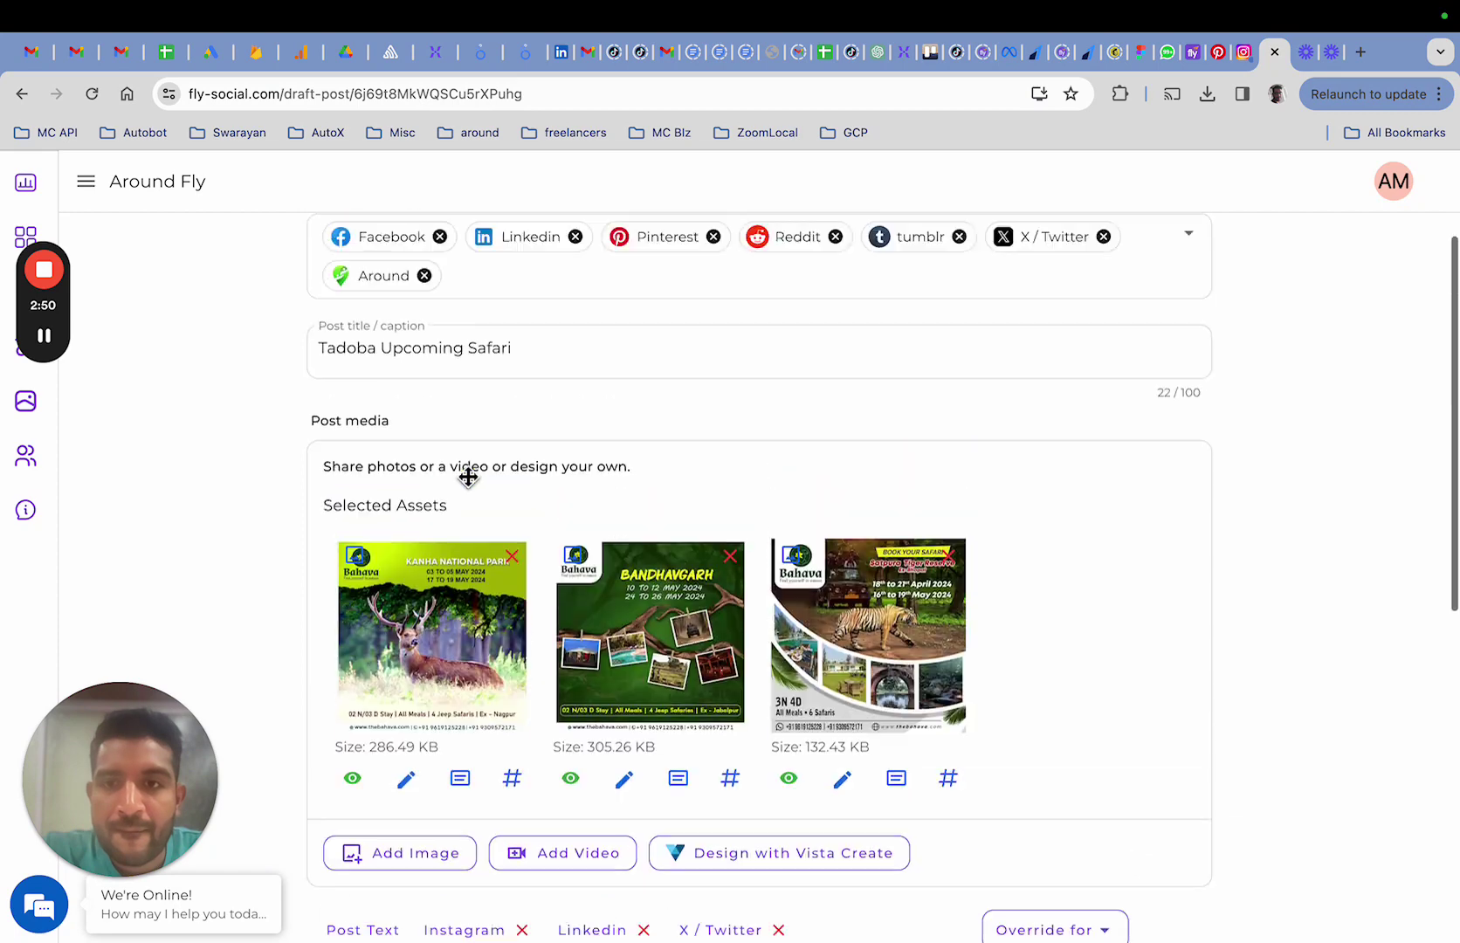
pyautogui.scroll(-5, 468, 476)
pyautogui.scroll(-5, 468, 476)
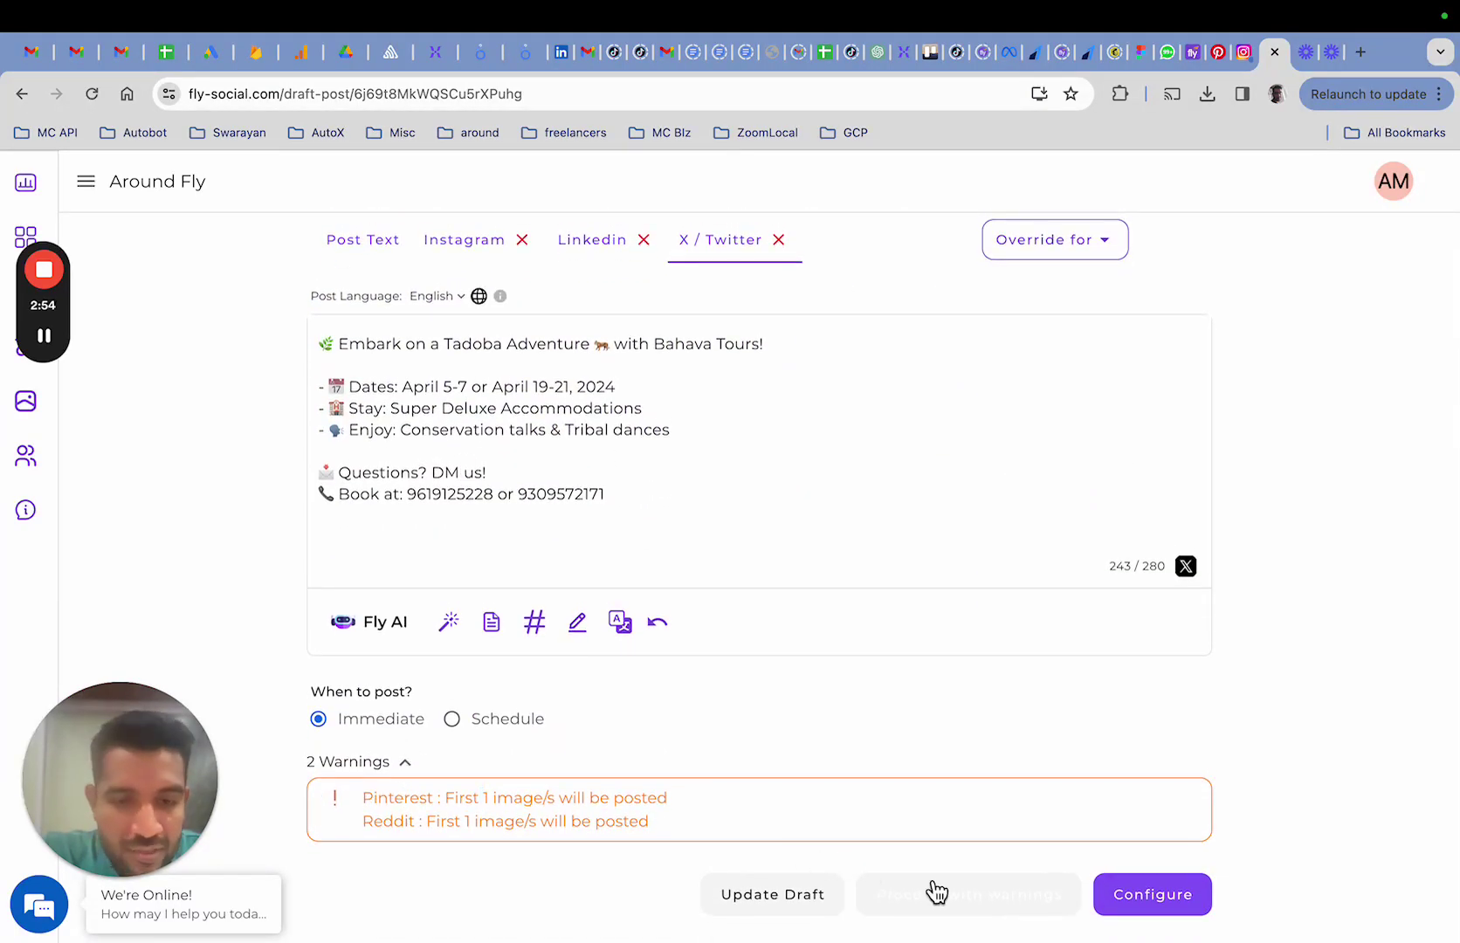
# Proceed with the warnings, examine the Facebook, Tumblr, Reddit and Pinterest publish settings, and return to the post draft.
pyautogui.click(954, 912)
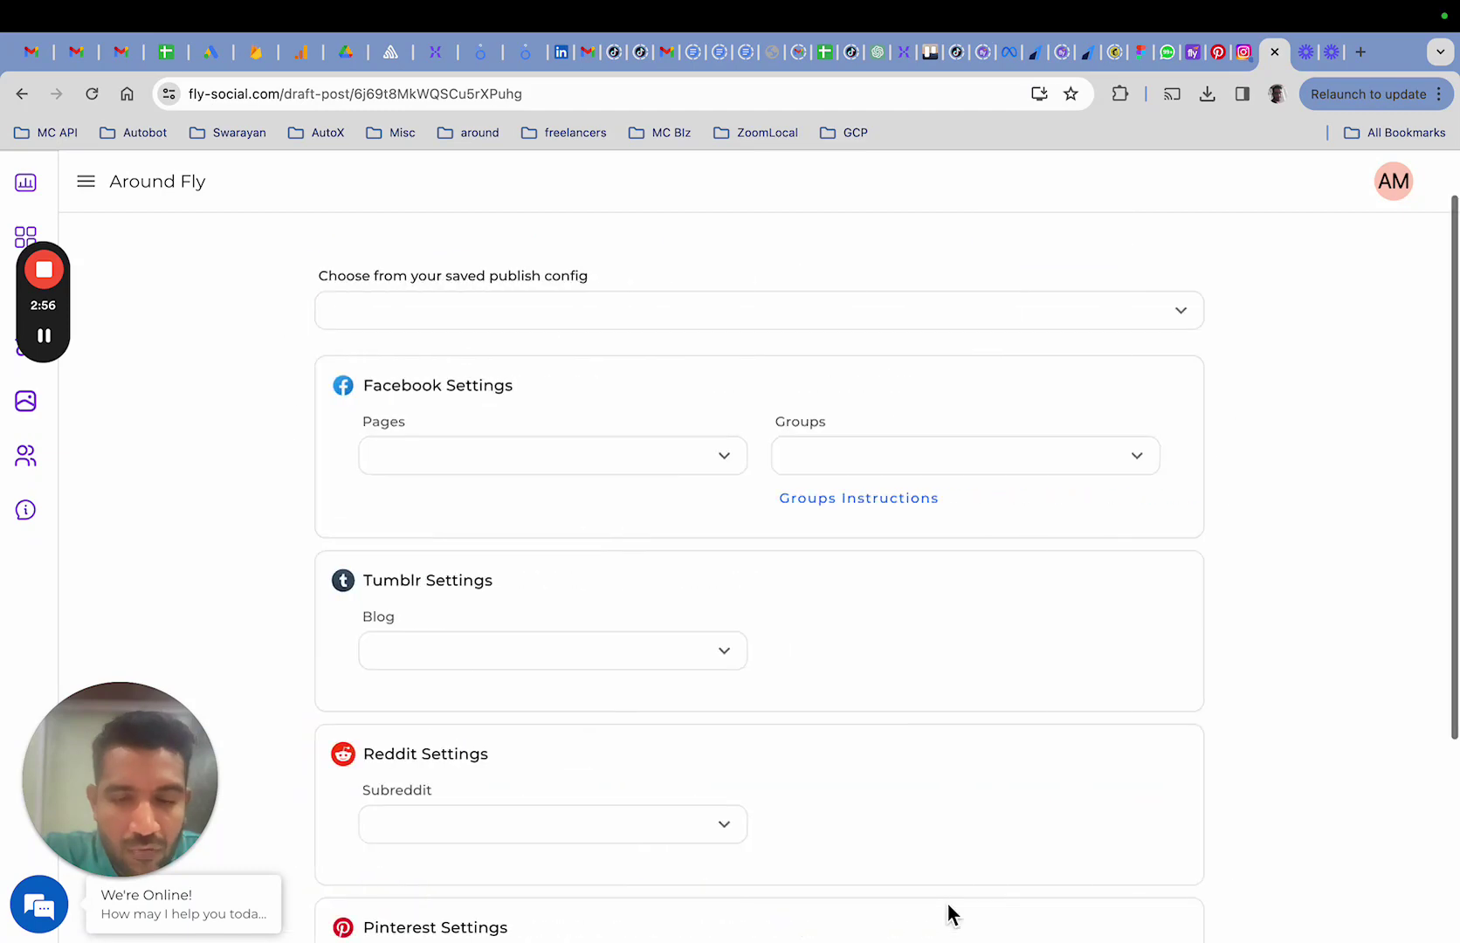
pyautogui.scroll(-3, 718, 705)
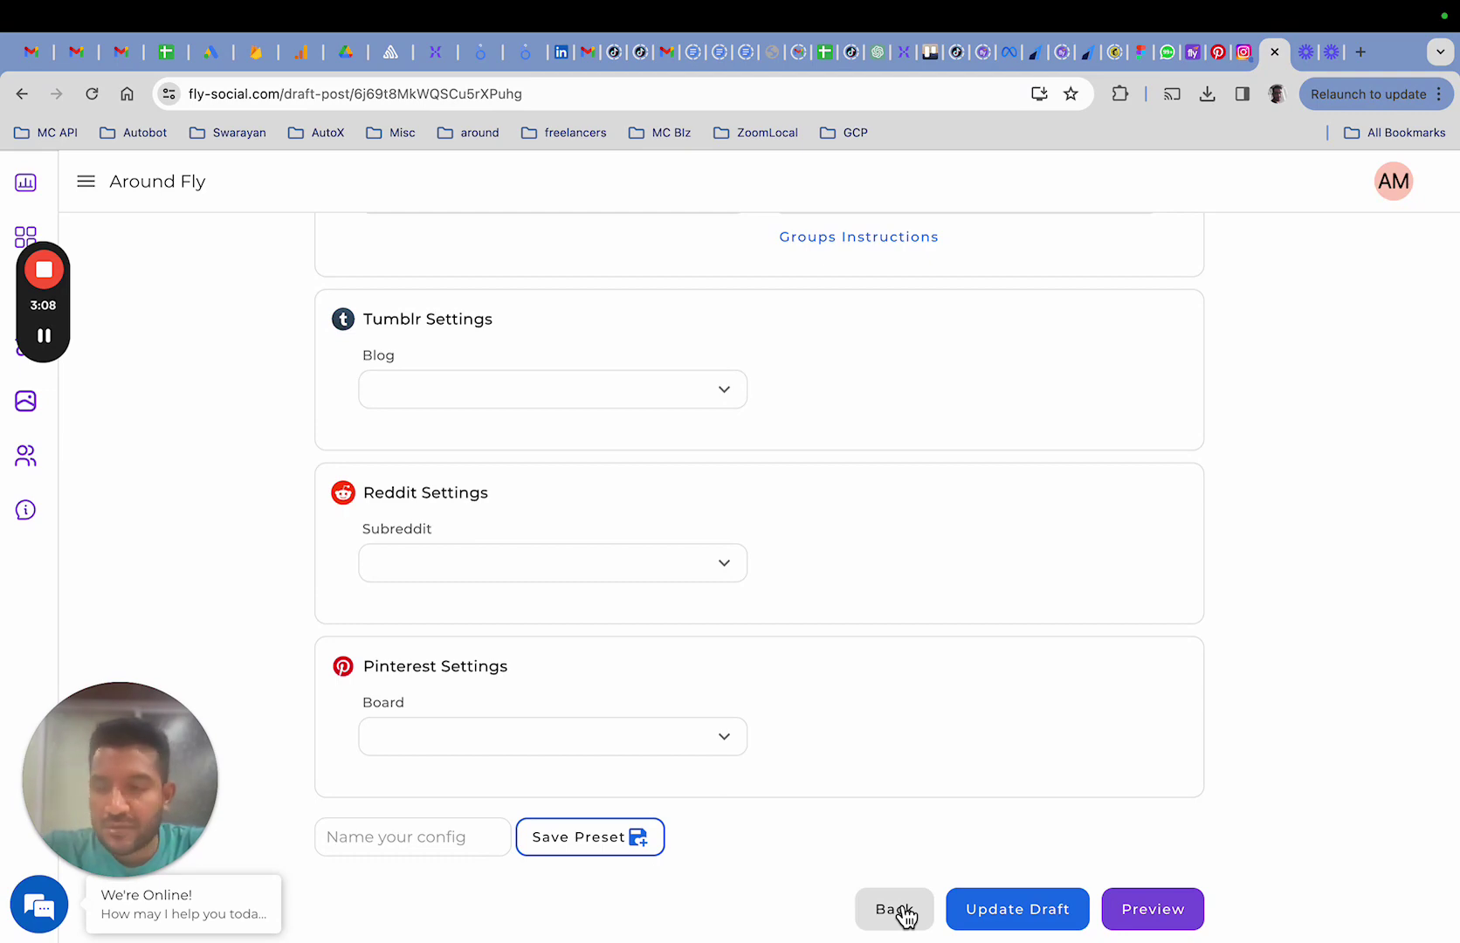
pyautogui.click(899, 911)
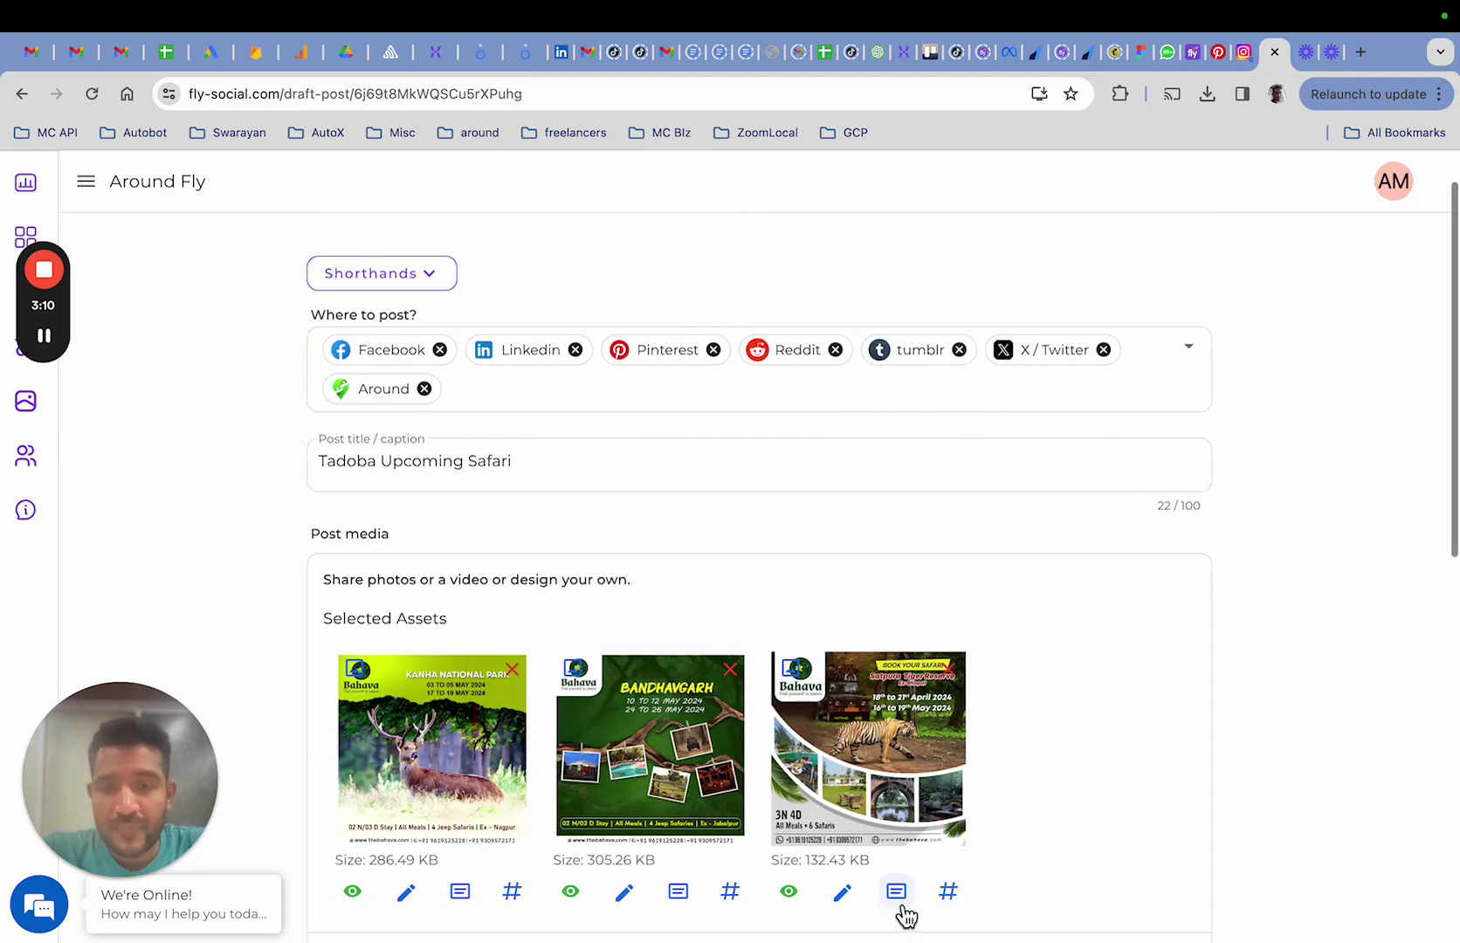
pyautogui.scroll(-9, 723, 660)
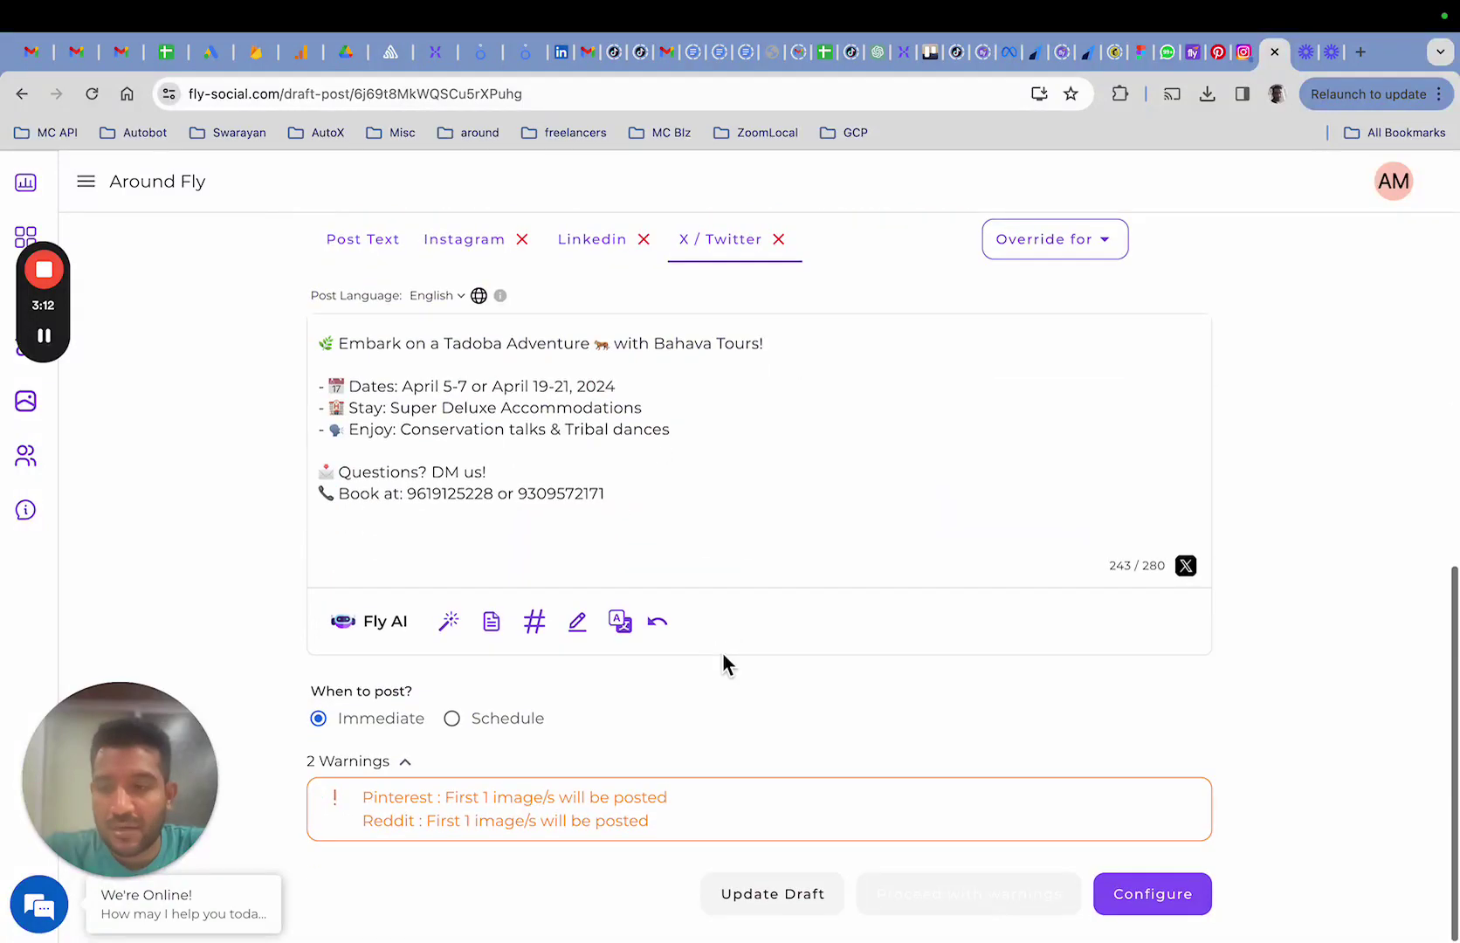